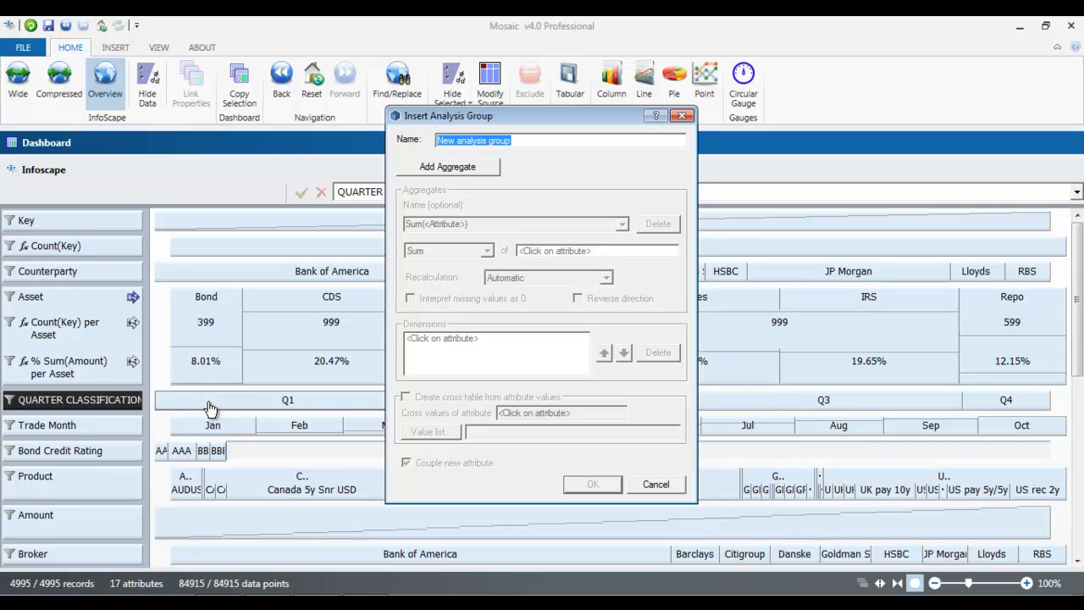
- Name the analysis group QUARTERLY INVEST ANALYSIS and add a % Sum aggregate of the Amount attribute
type("QUARTE")
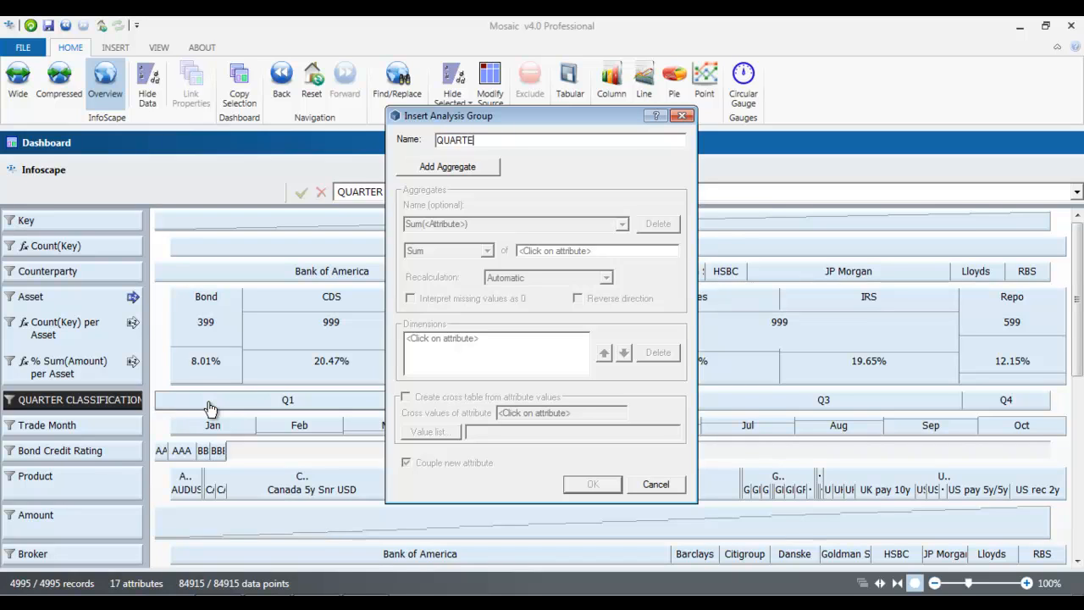
type("RLY INVEST ANALYSIS")
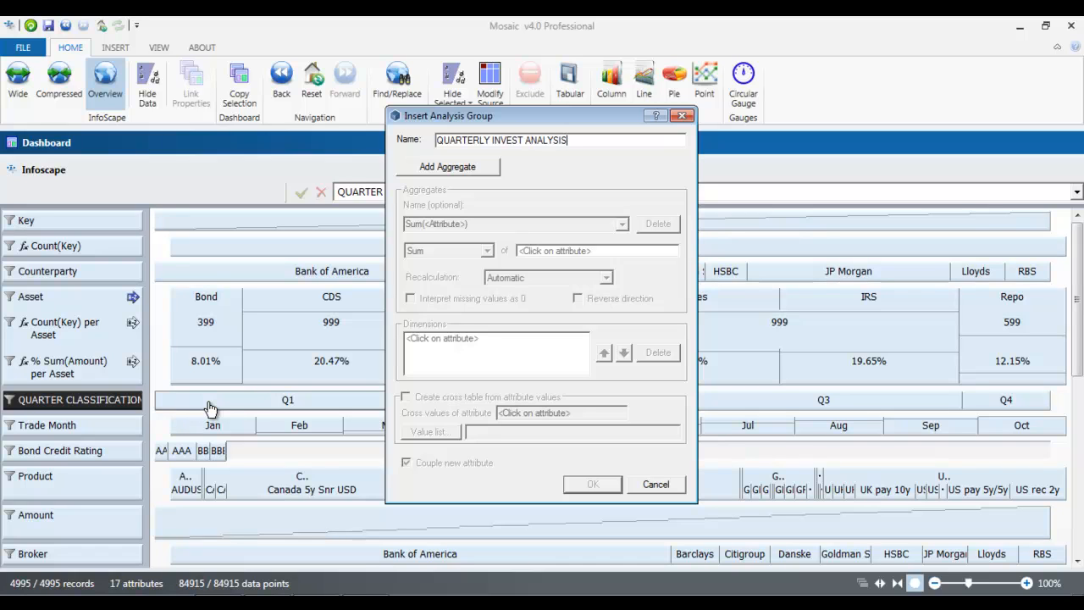
left_click(454, 174)
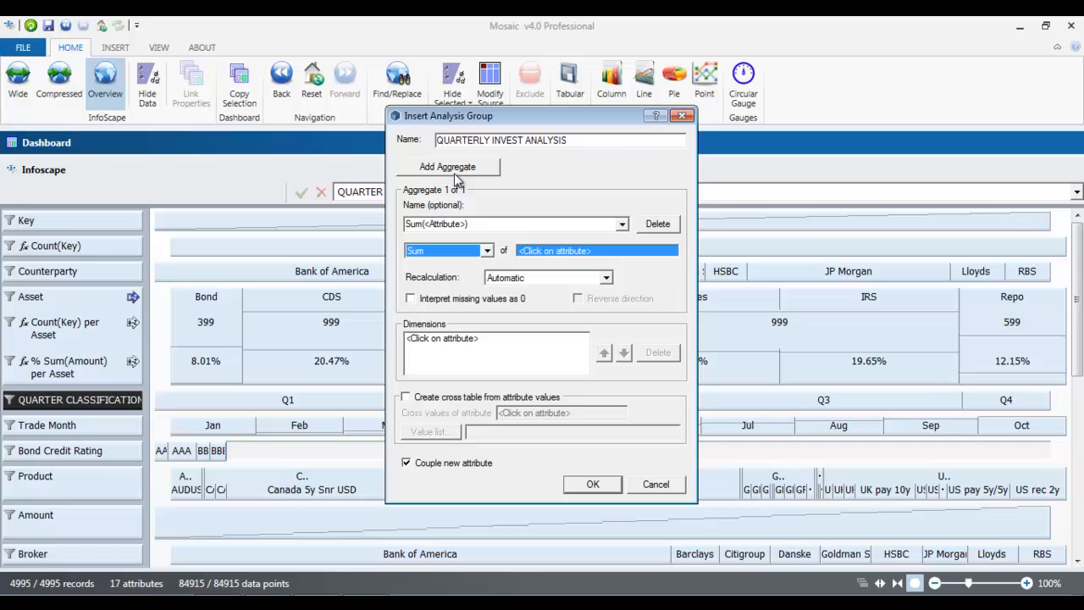
left_click(622, 223)
left_click(621, 224)
left_click(488, 251)
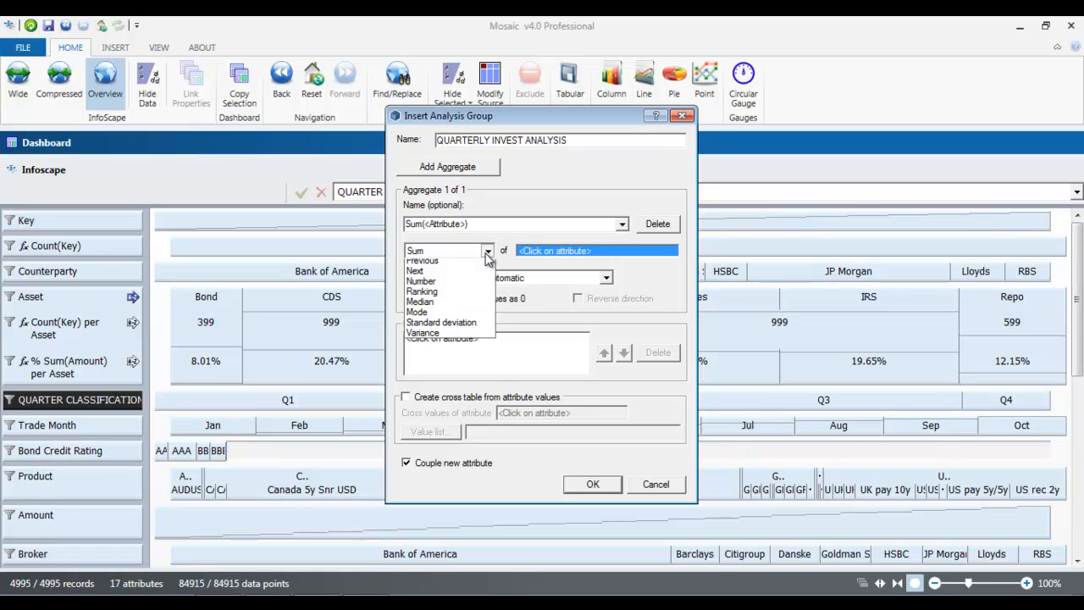
left_click(442, 349)
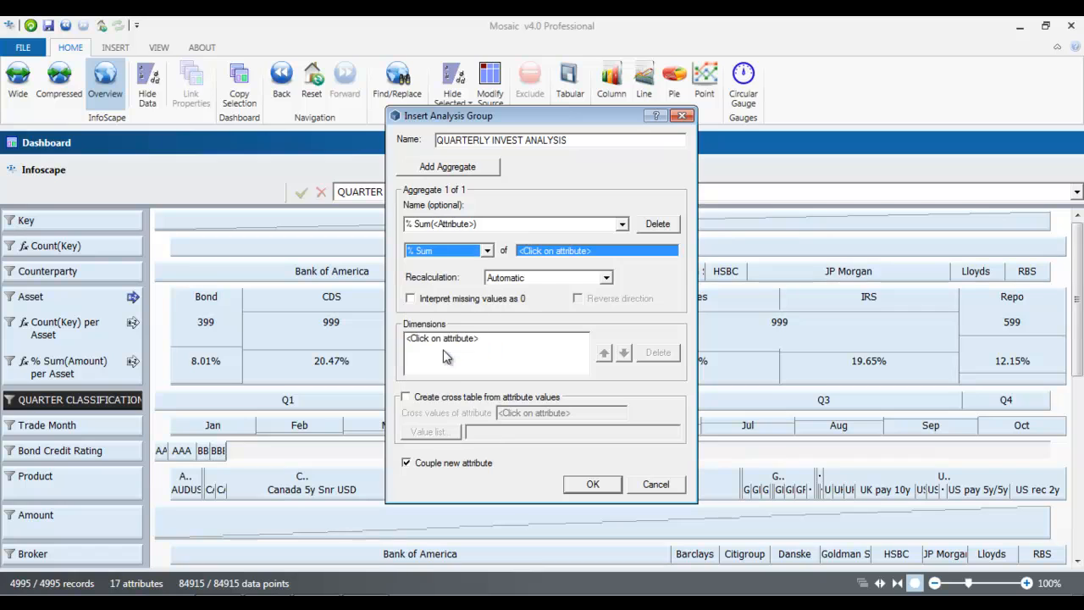
left_click(127, 517)
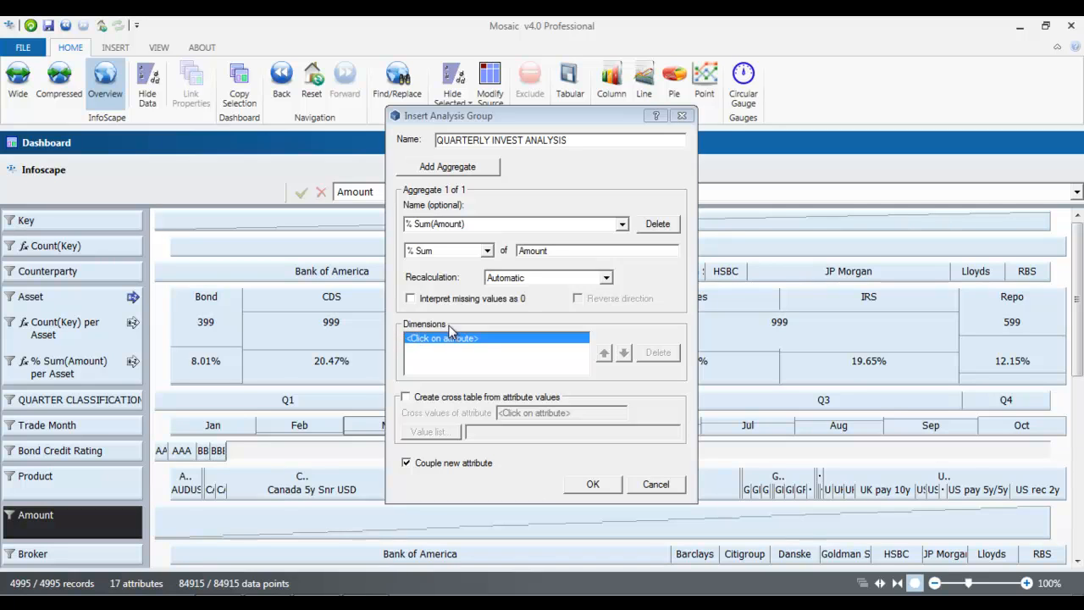
- Add Asset as the group's dimension and enable a cross table from the QUARTER CLASSIFICATION values
left_click(91, 298)
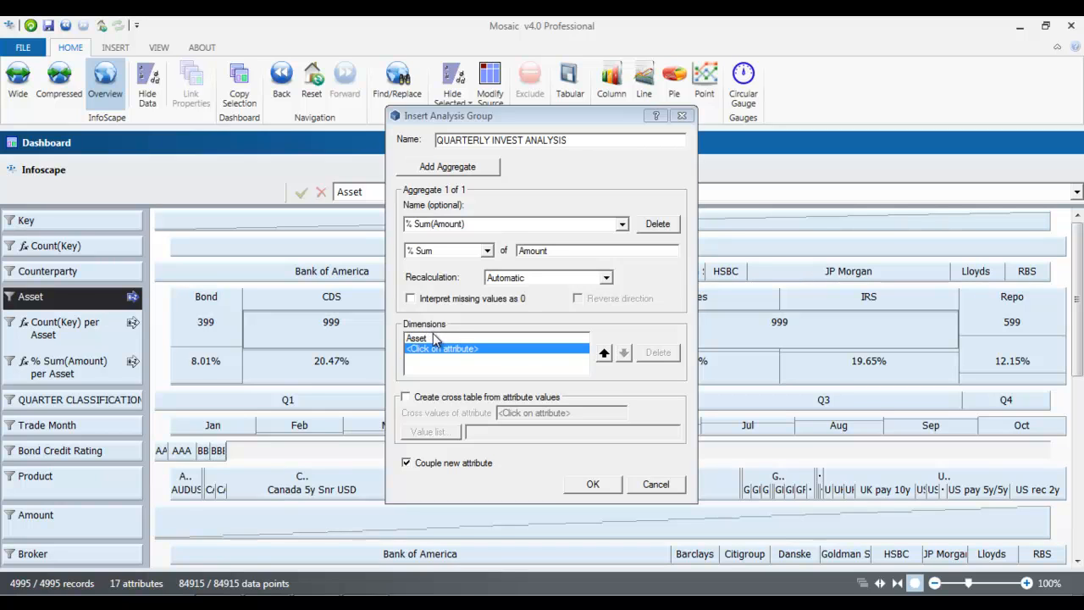
left_click(406, 398)
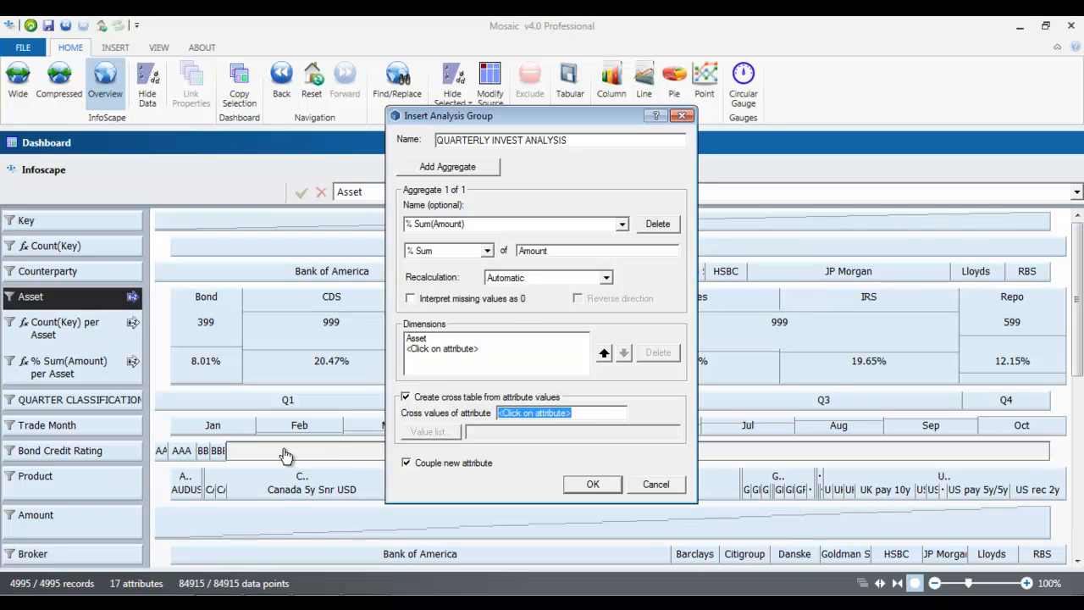
left_click(75, 401)
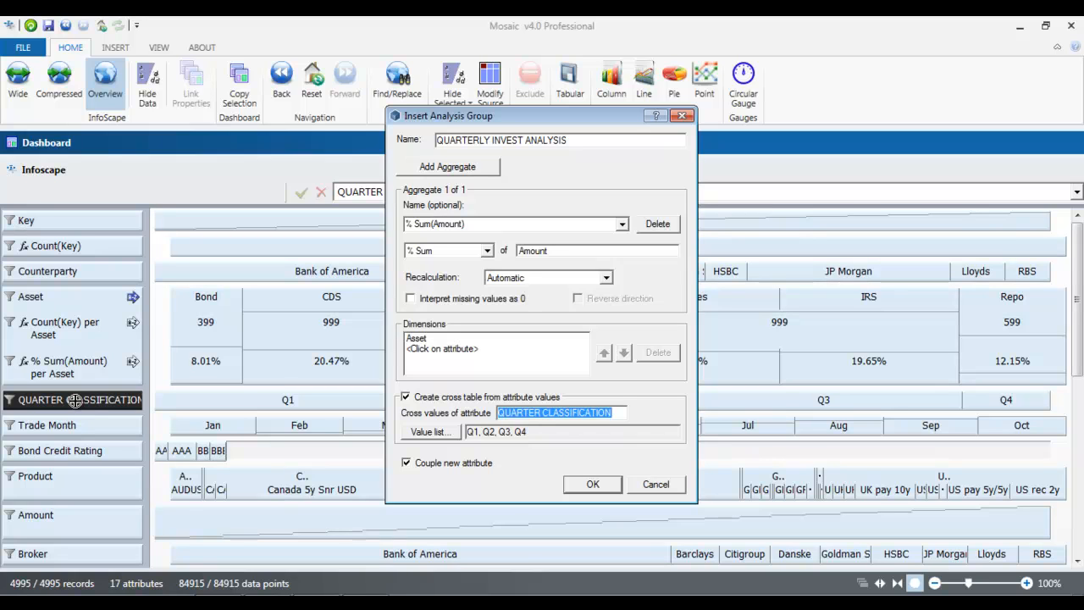
- Exclude Q4 from the cross table's value list, keeping Q1, Q2 and Q3, and create the analysis group
left_click(424, 432)
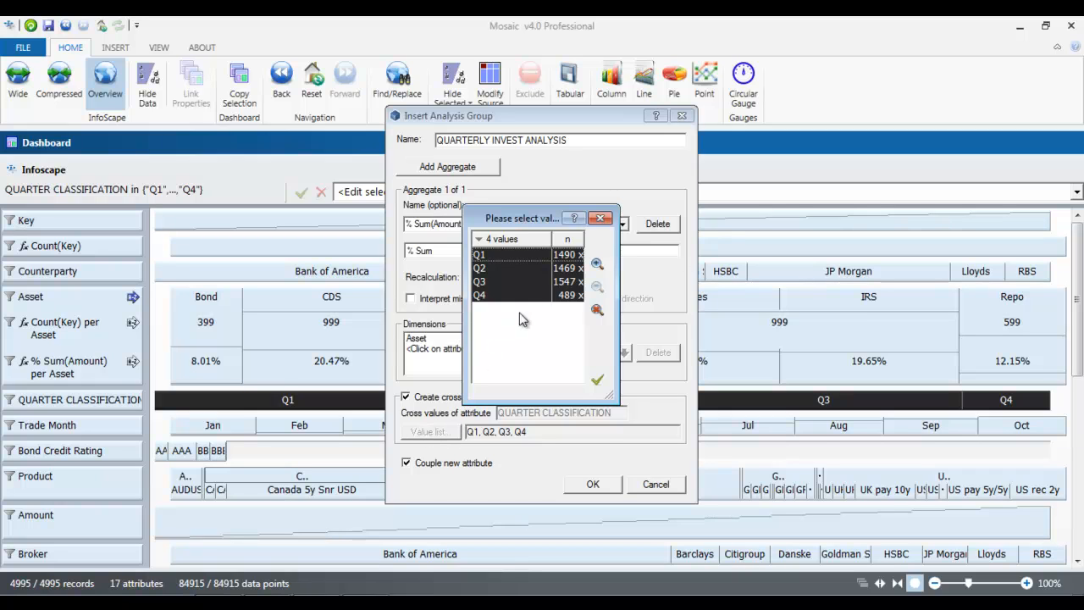
left_click(531, 294)
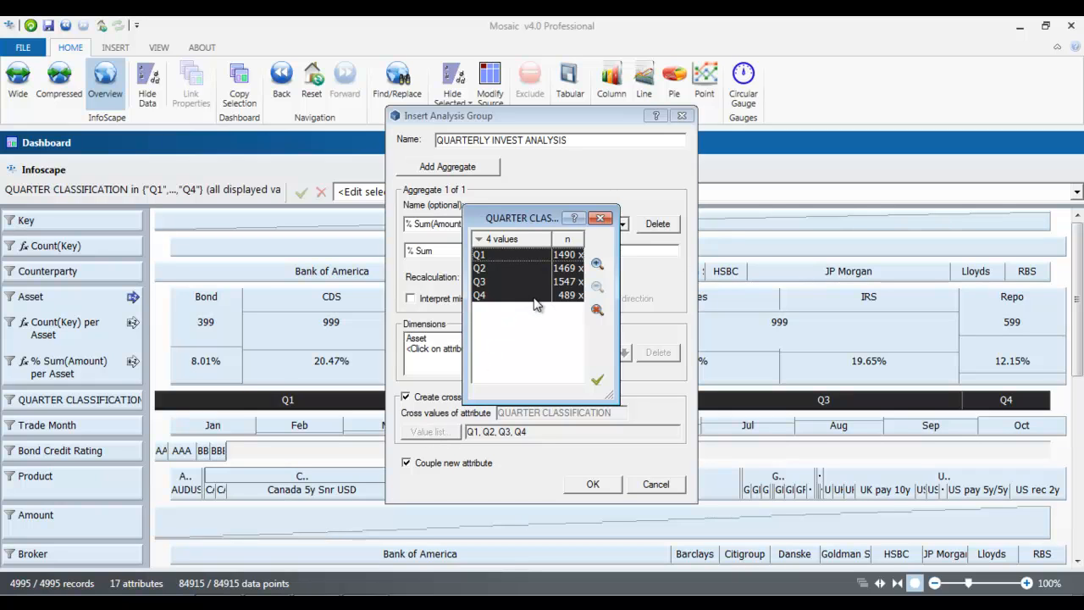
left_click(492, 296)
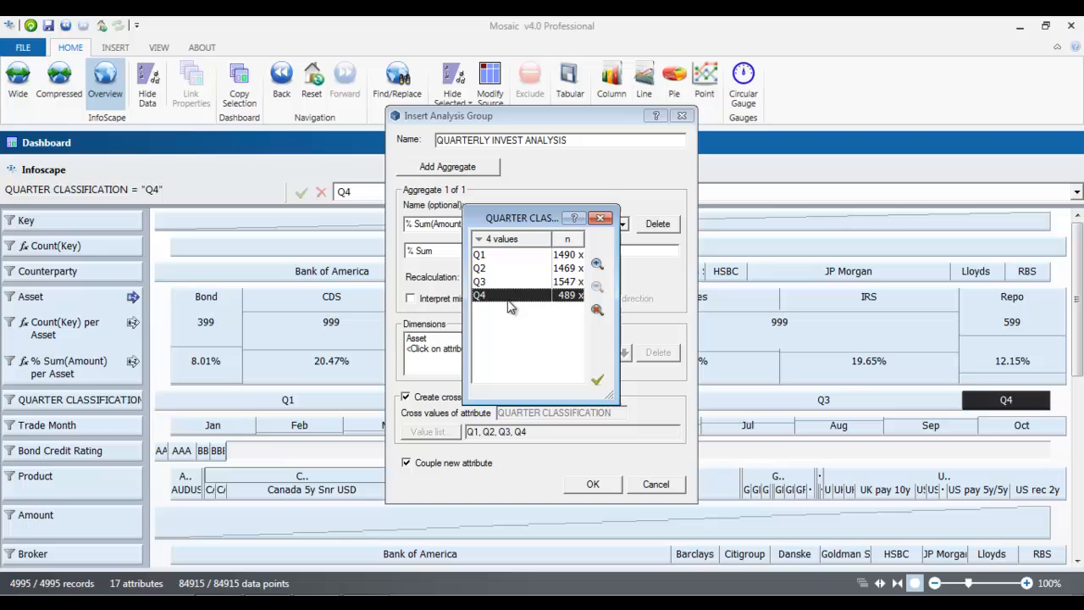
left_click(597, 312)
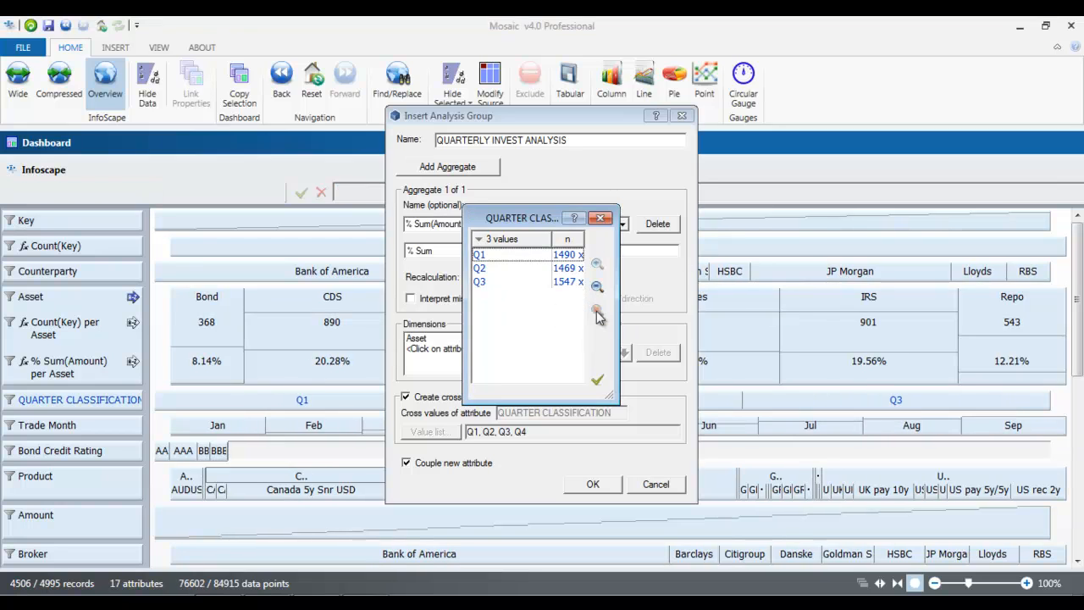
left_click(598, 381)
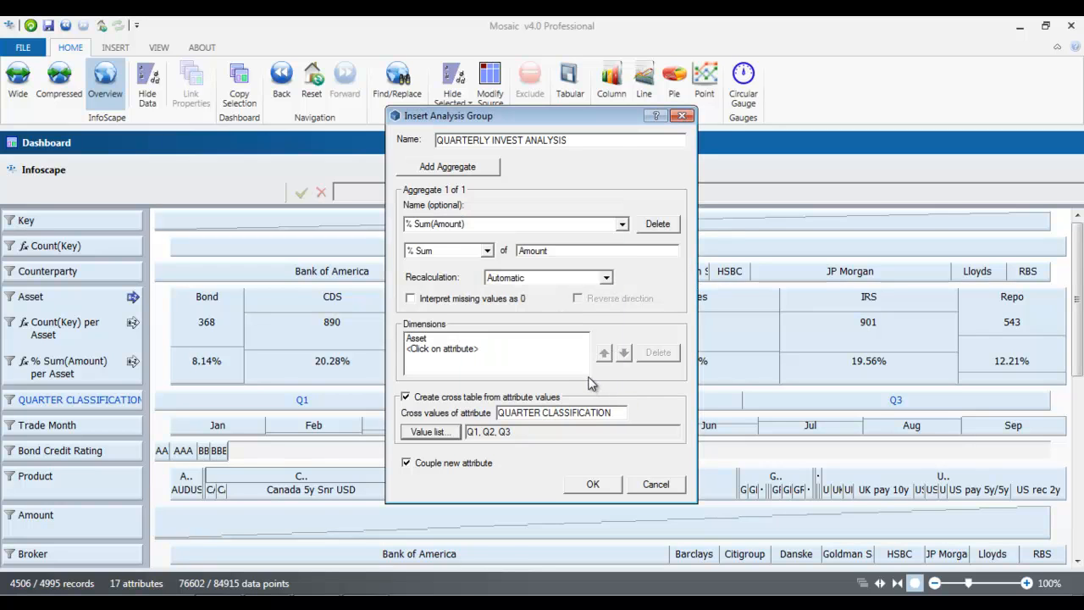
left_click(593, 485)
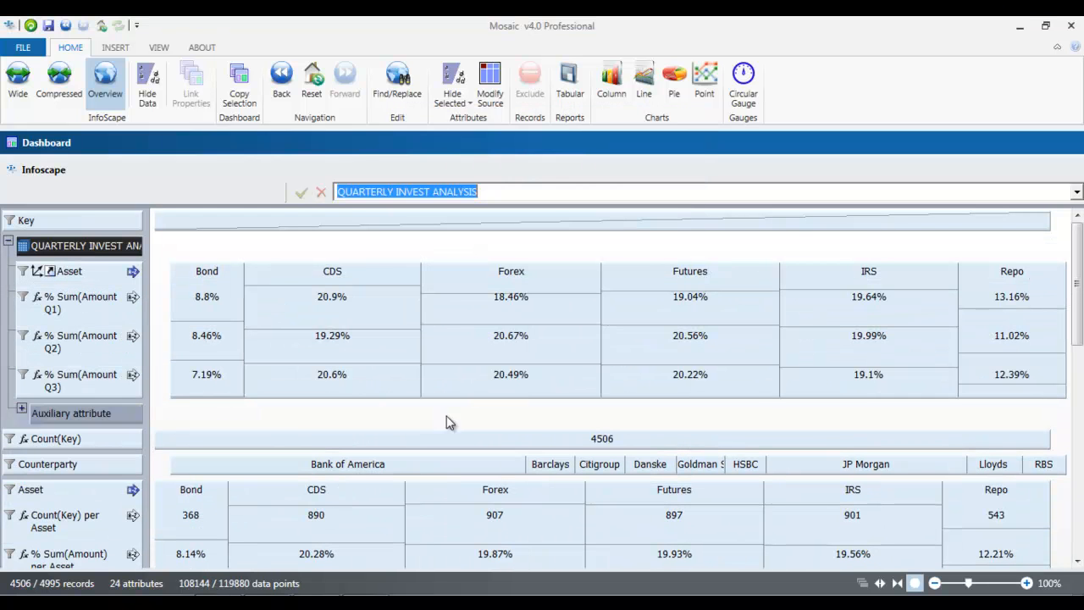
- Collapse and re-expand the QUARTERLY INVEST ANALYSIS group to view its header and contents
left_click(7, 244)
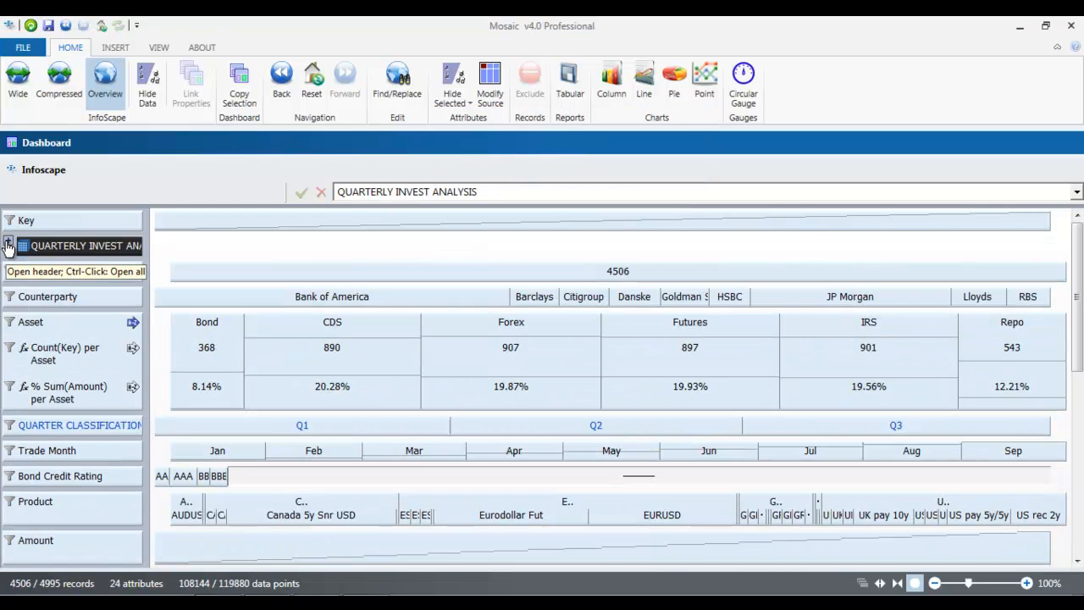
left_click(8, 244)
left_click(8, 244)
mouse_move(61, 250)
left_mouse_down()
mouse_move(51, 385)
mouse_move(52, 258)
mouse_move(23, 246)
left_mouse_up()
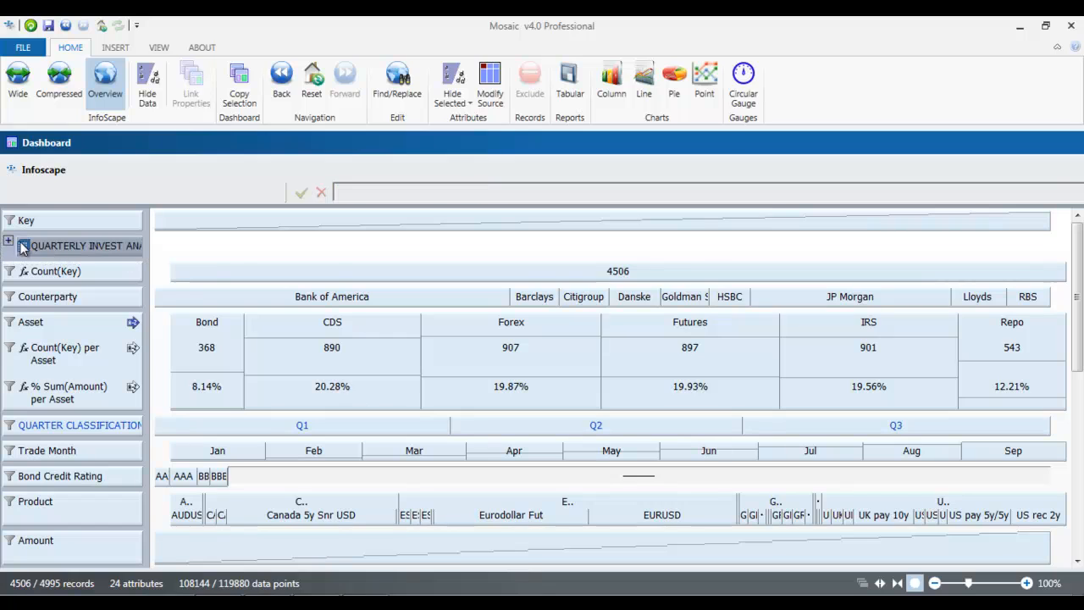
left_click(9, 243)
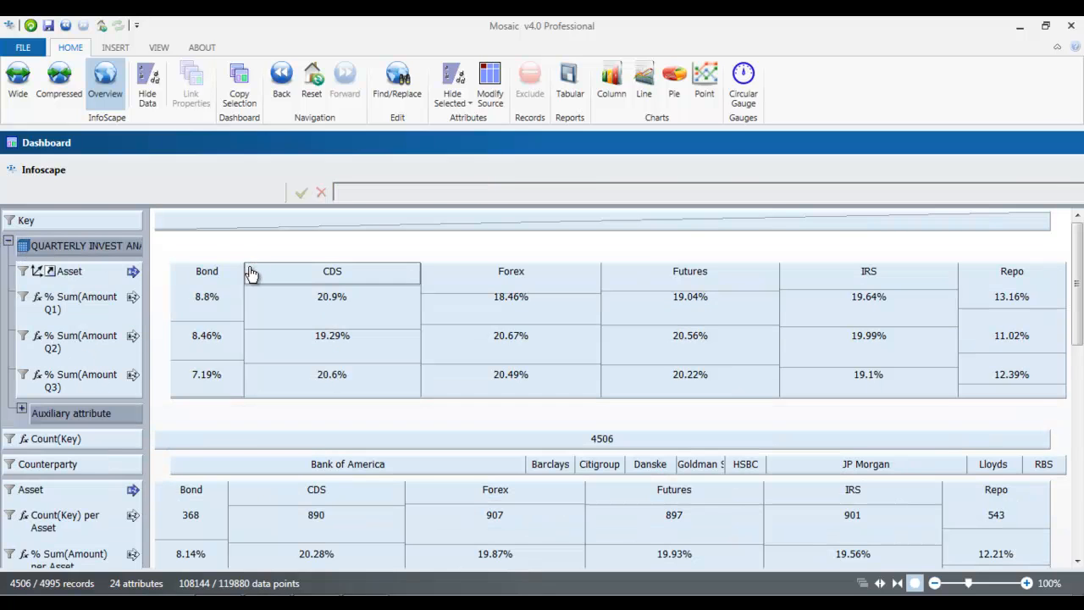
- Examine the group's Asset and % Sum(Amount) attributes for Q1 to Q3, and compare the Bond shares per quarter
left_click(89, 273)
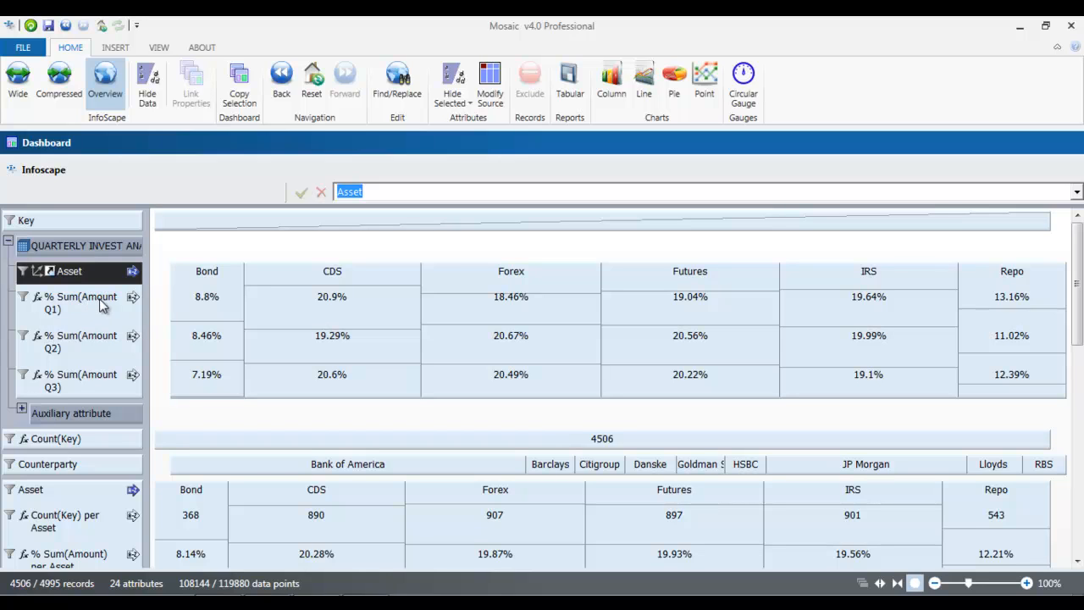
left_click(65, 310)
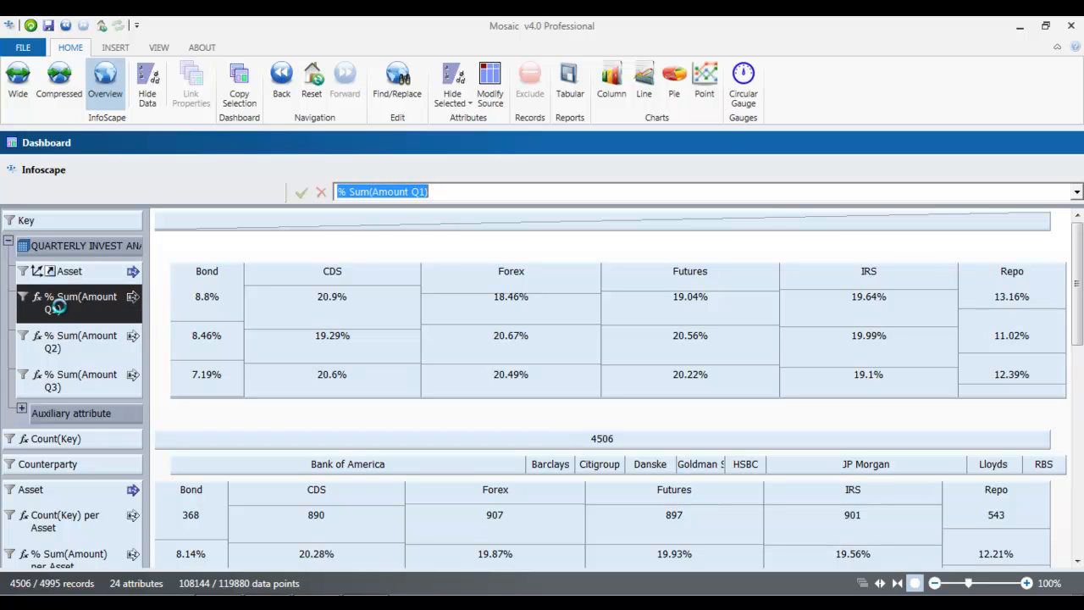
left_click(84, 345)
left_click(83, 386)
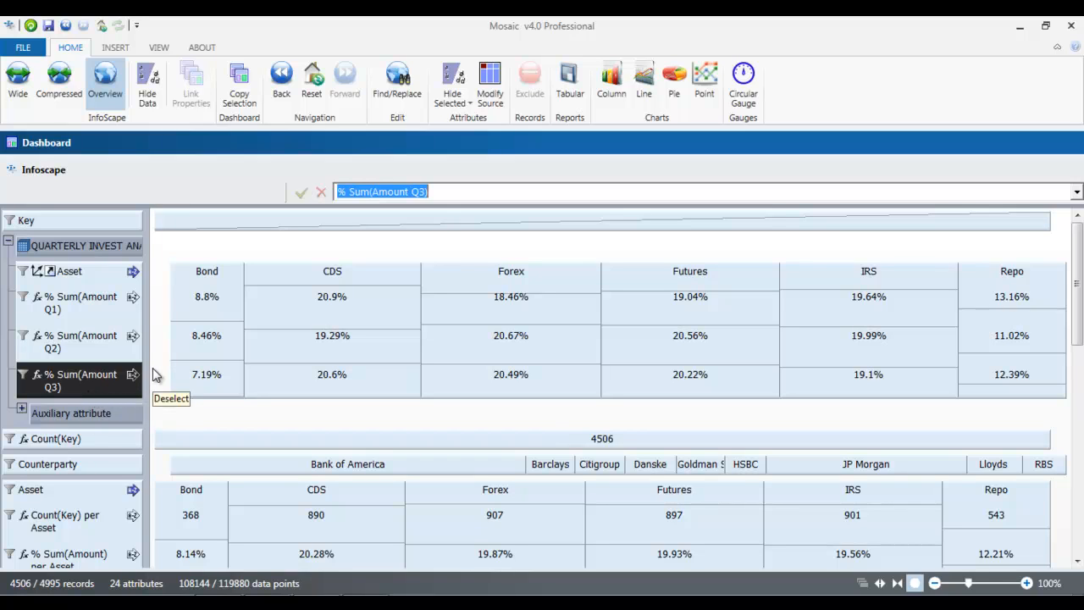
left_click(219, 314)
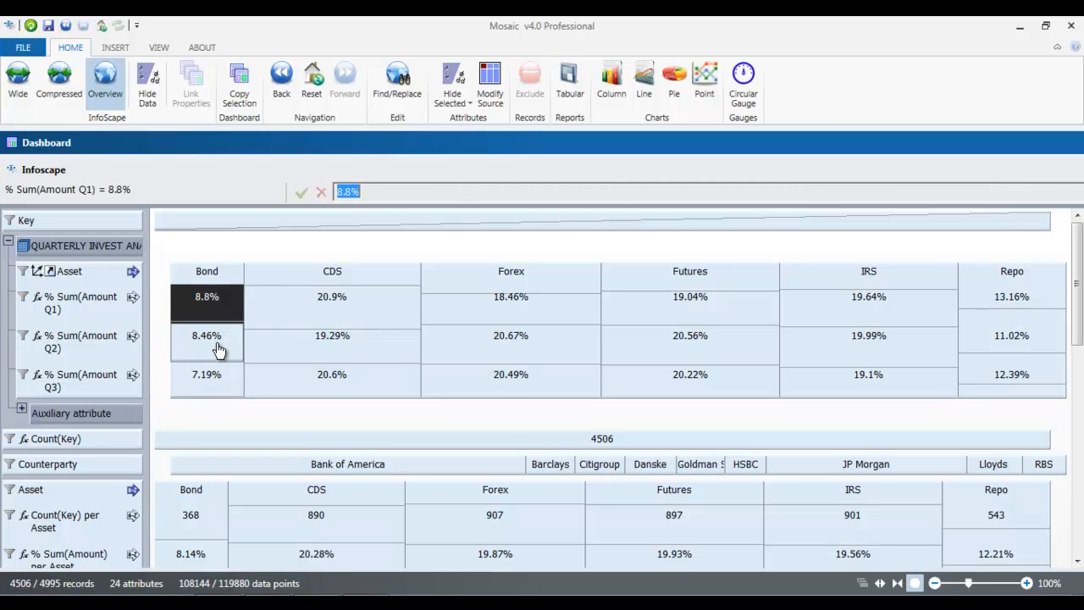
left_click(218, 350)
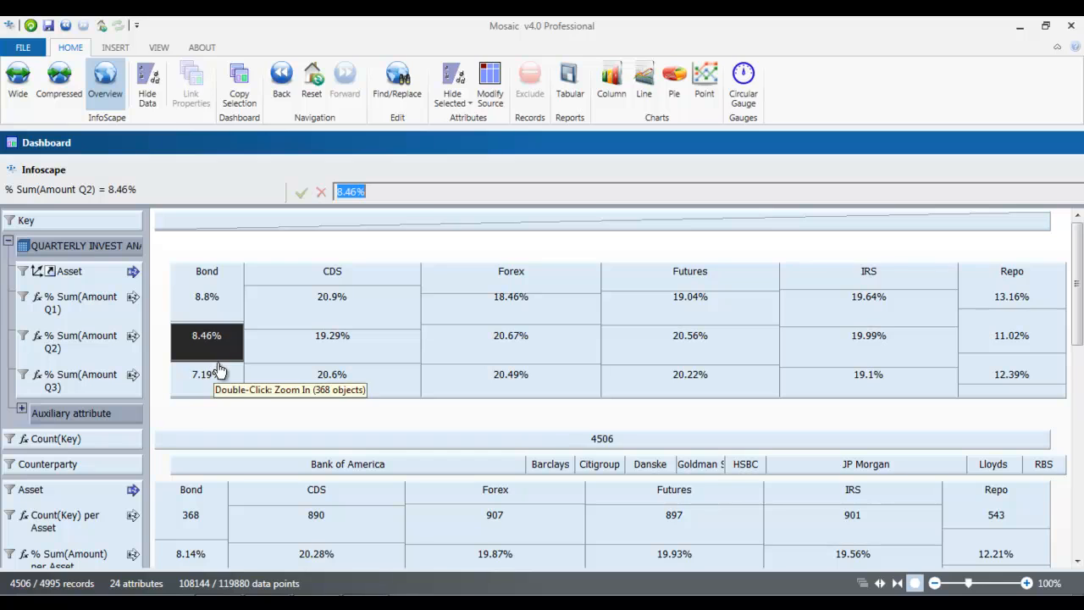
left_click(225, 390)
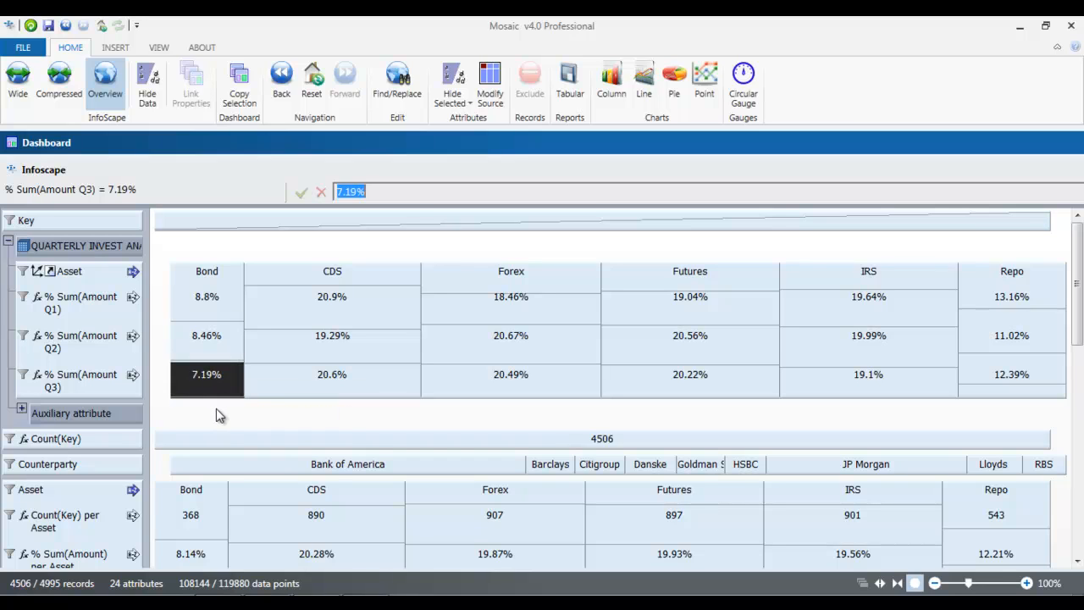
- Move the Counterparty attribute above the analysis group, and view the quarterly shares for Barclays only before zooming back out
mouse_move(137, 465)
left_mouse_down()
mouse_move(165, 347)
mouse_move(140, 247)
left_mouse_up()
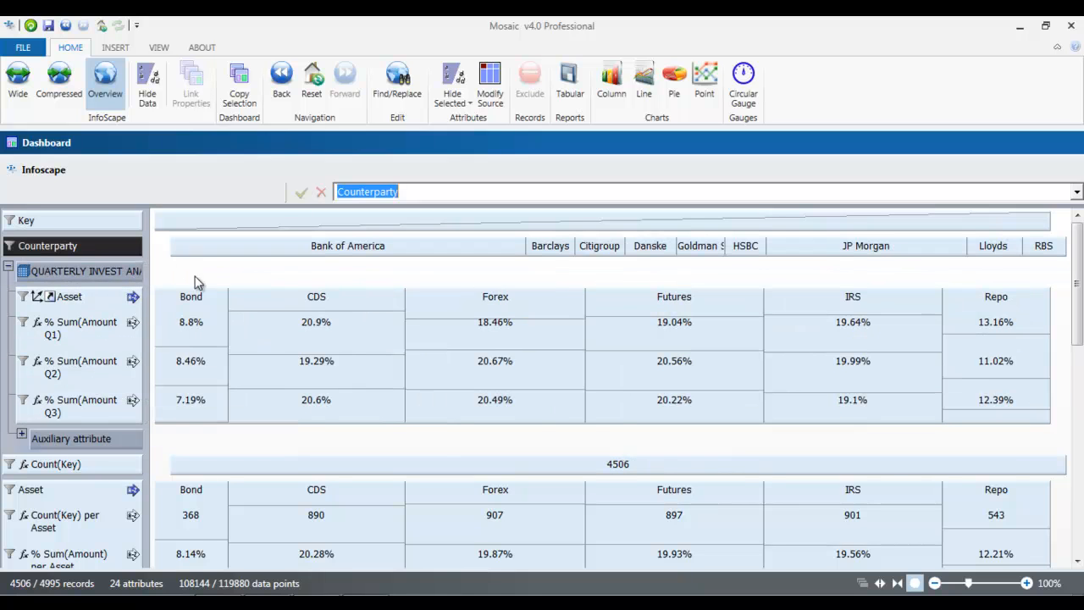
double_click(552, 246)
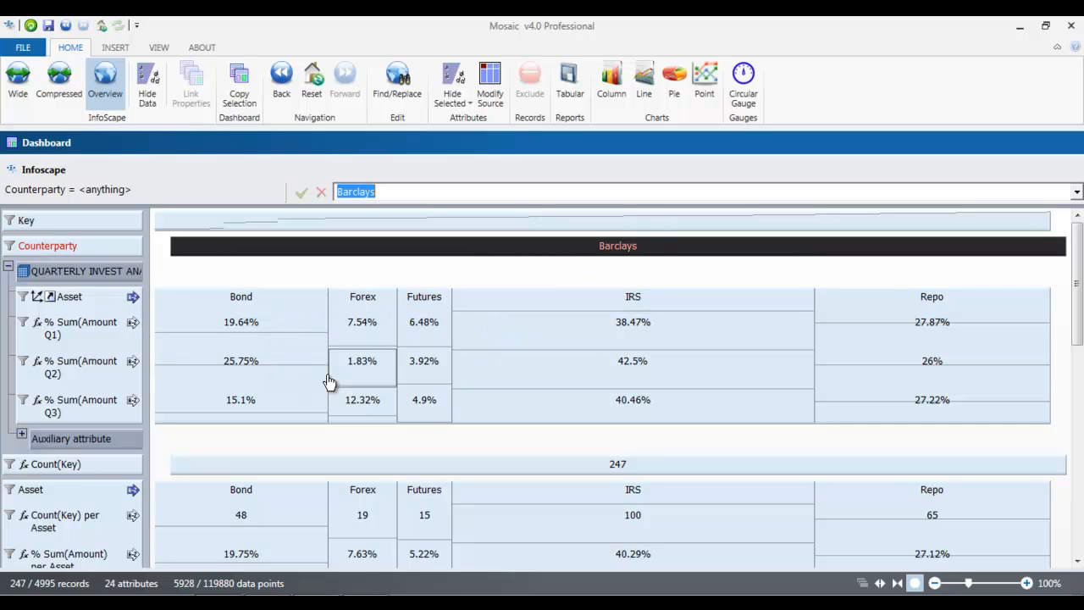
double_click(398, 252)
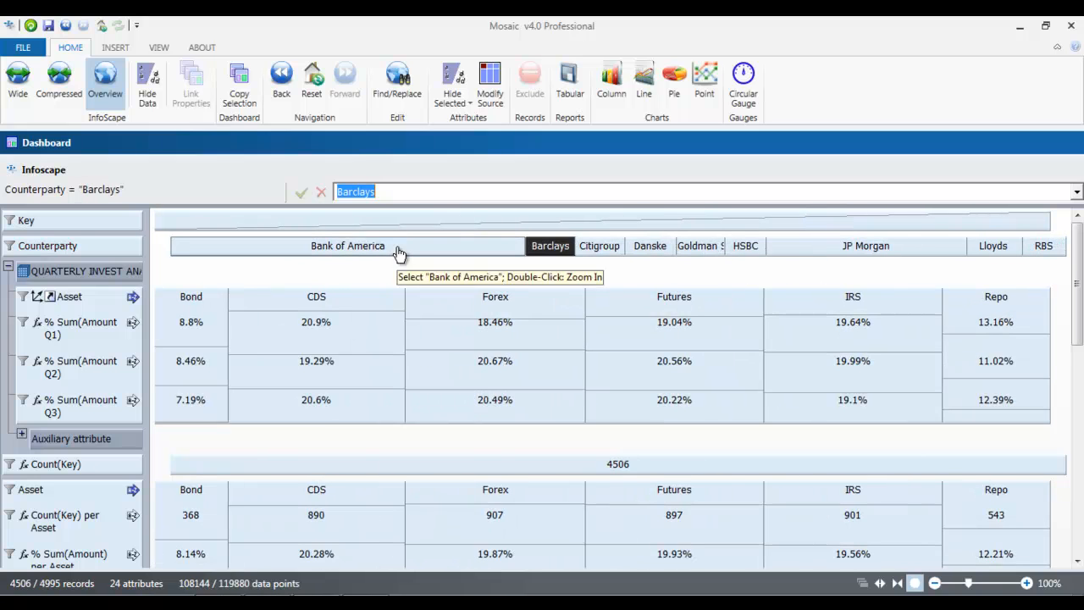
- Collapse the QUARTERLY INVEST ANALYSIS group and begin defining a new formula attribute after Count(Key)
left_click(9, 268)
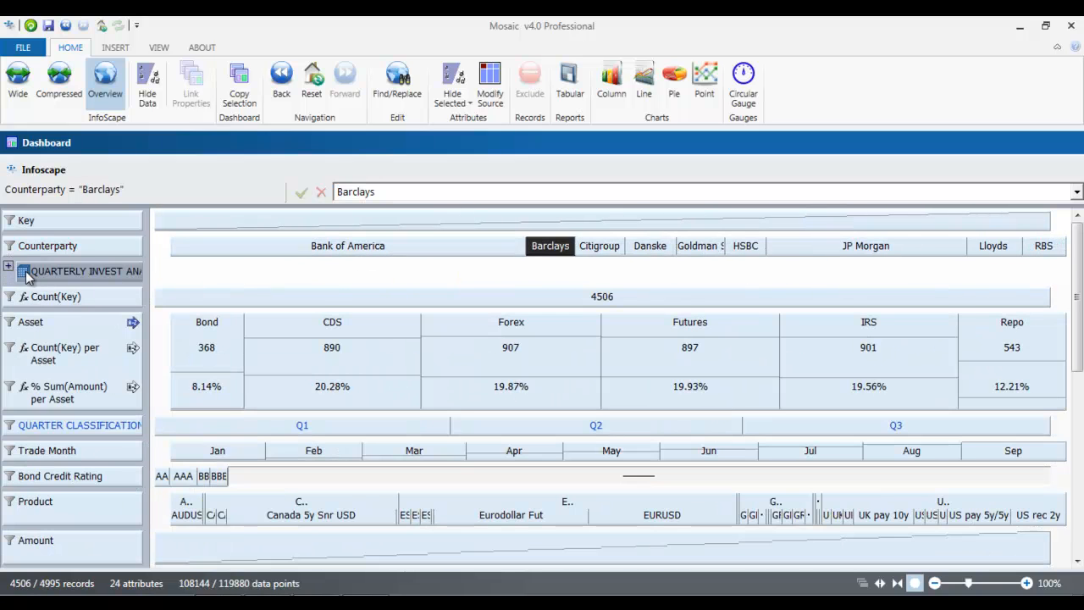
right_click(103, 305)
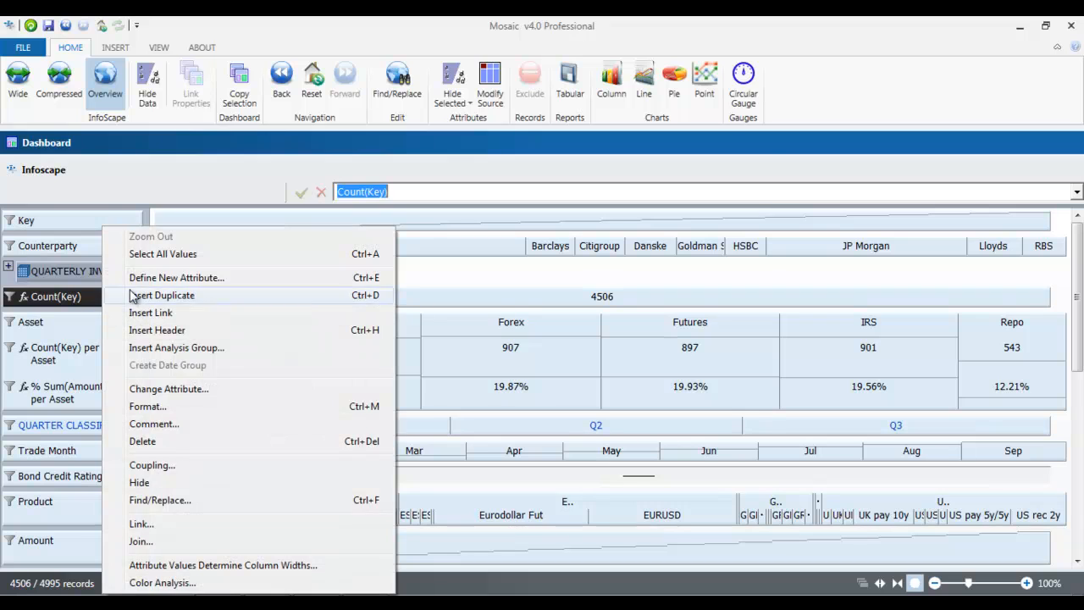
left_click(156, 277)
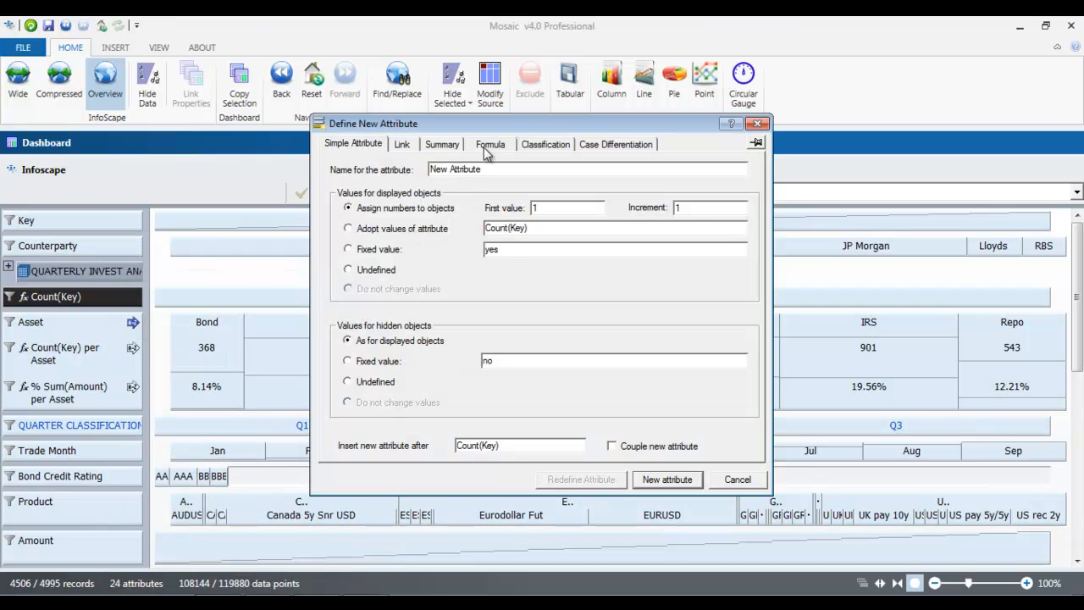
left_click(488, 145)
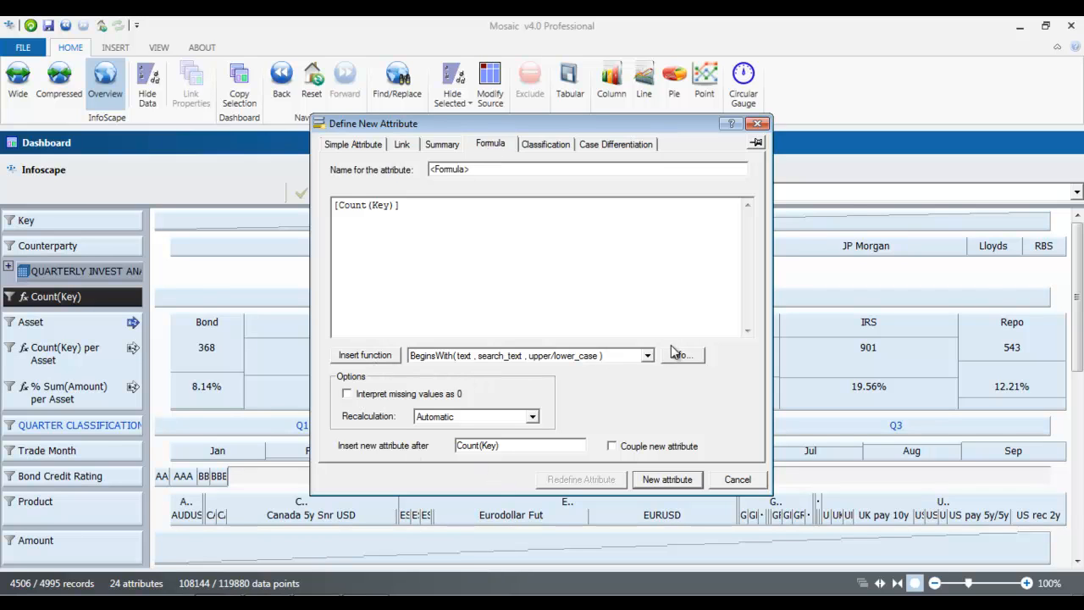
- Insert the If( test , value_if_true , value_if_false ) function into the formula and remove the [Count(Key)] reference in front of it
left_click(647, 356)
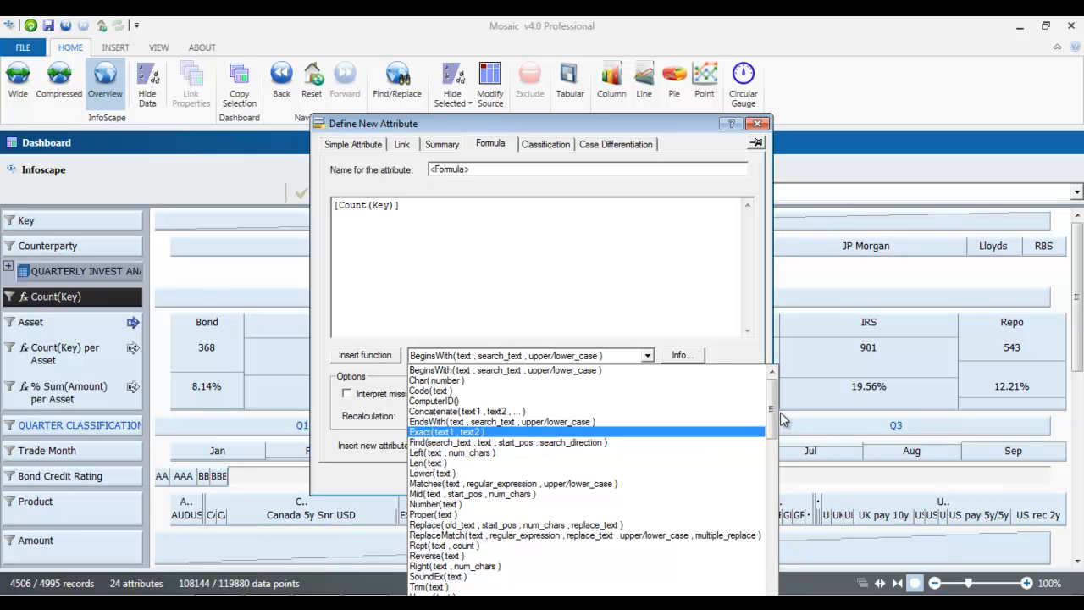
left_click_drag(772, 421, 769, 500)
left_click(608, 566)
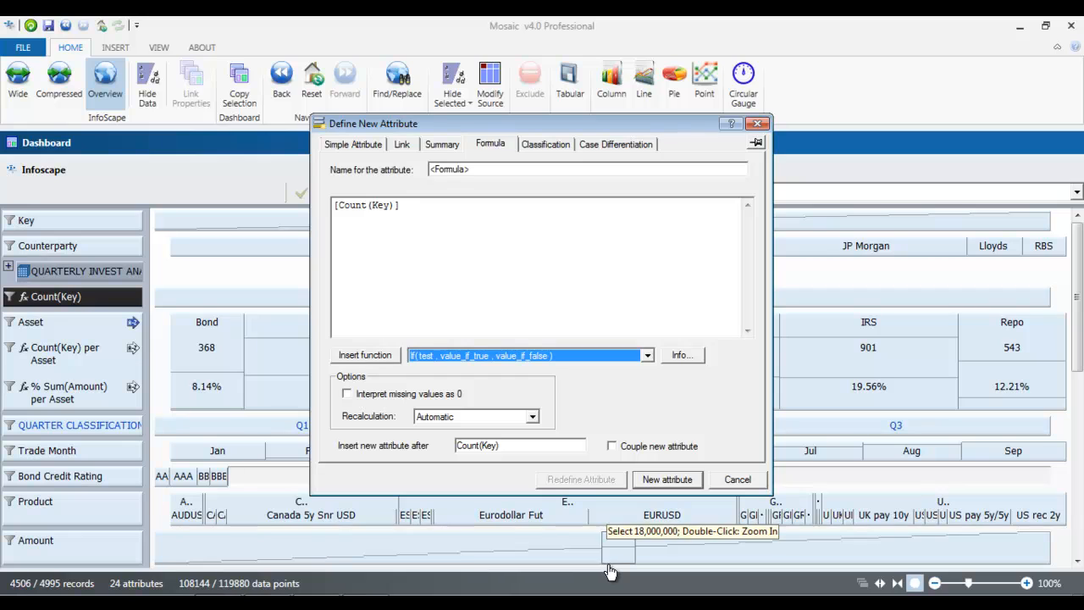
left_click(375, 358)
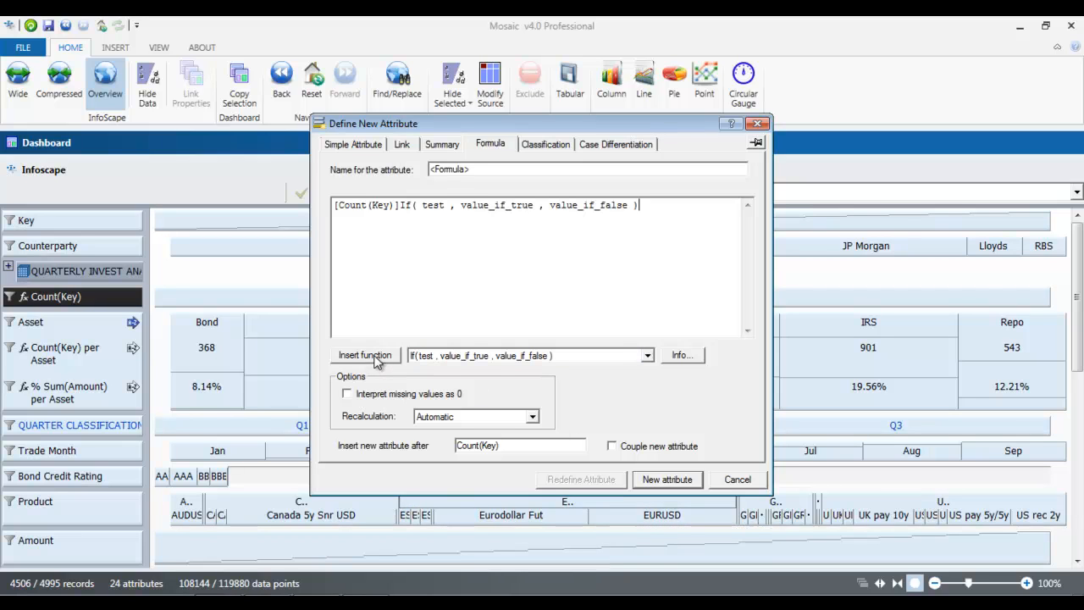
left_click_drag(404, 206, 301, 222)
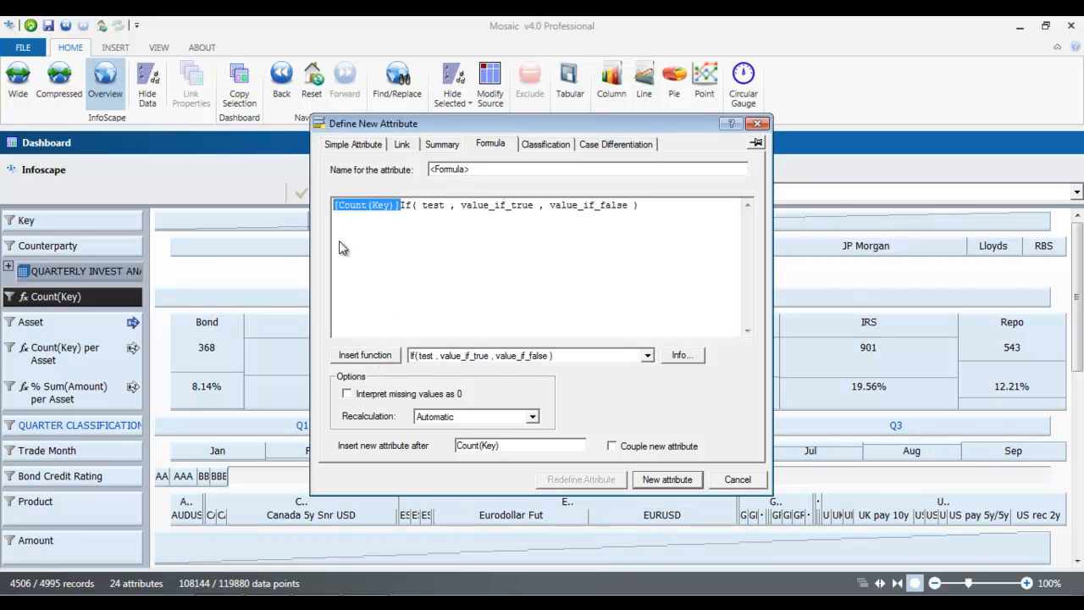
key("Delete")
- Replace the If function's test argument with the condition [Amount]>=10000000
left_click_drag(379, 206, 354, 200)
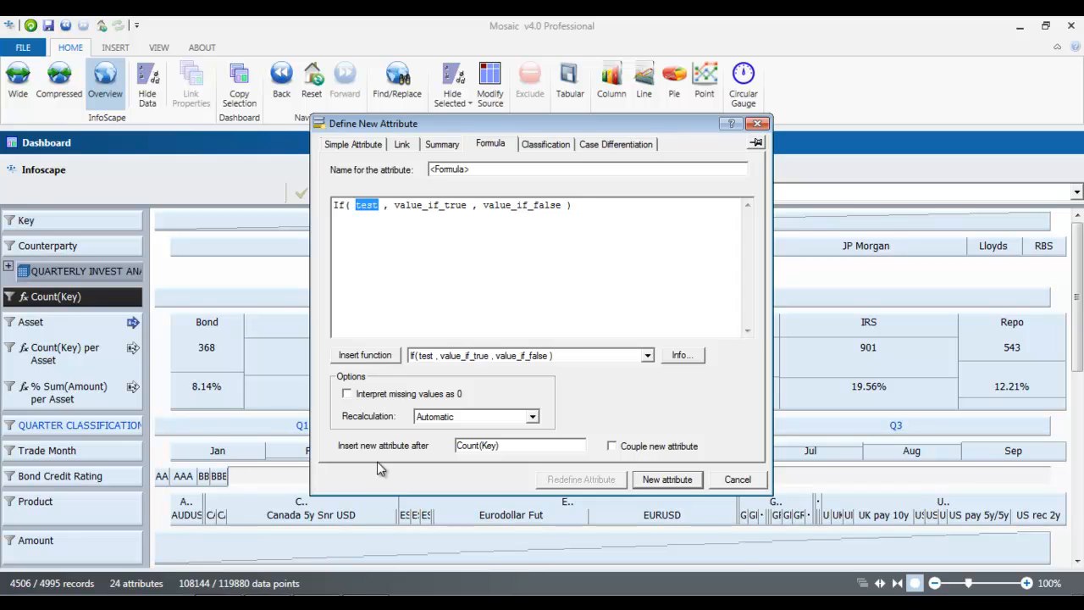
double_click(98, 545)
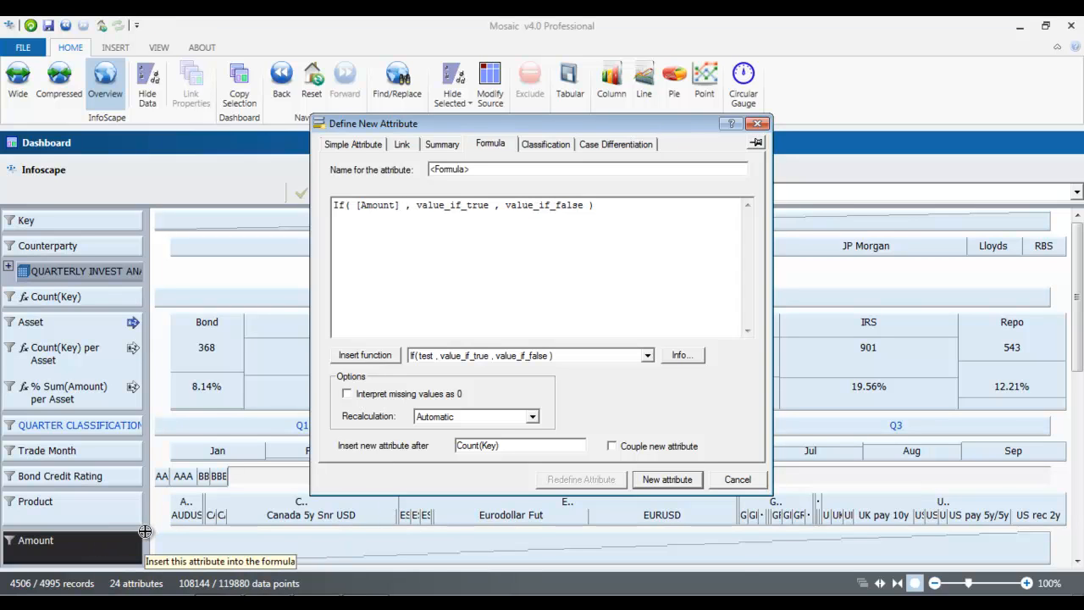
type(">")
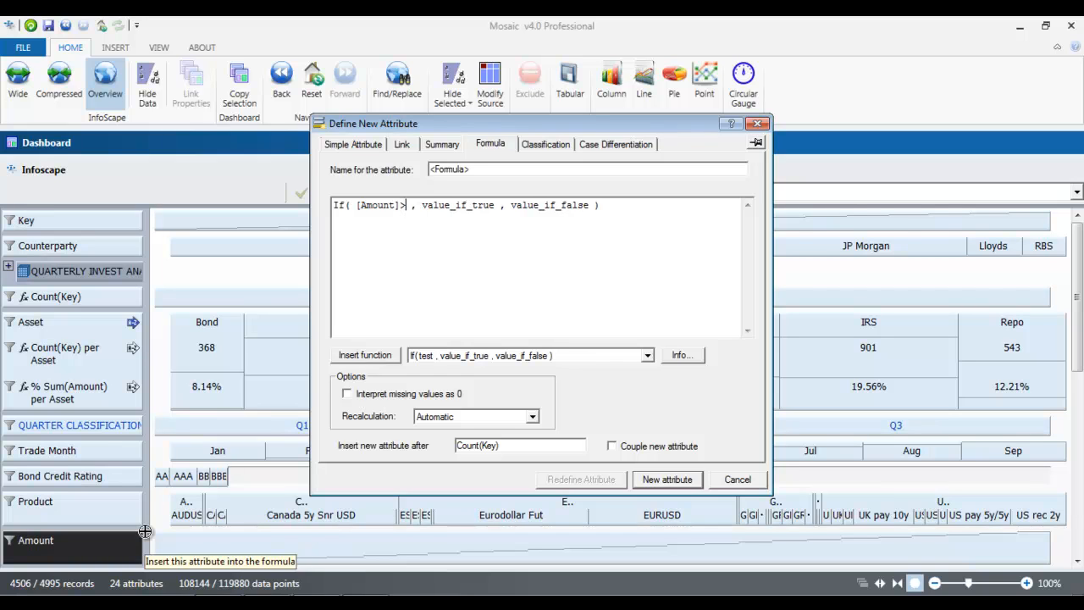
type("=")
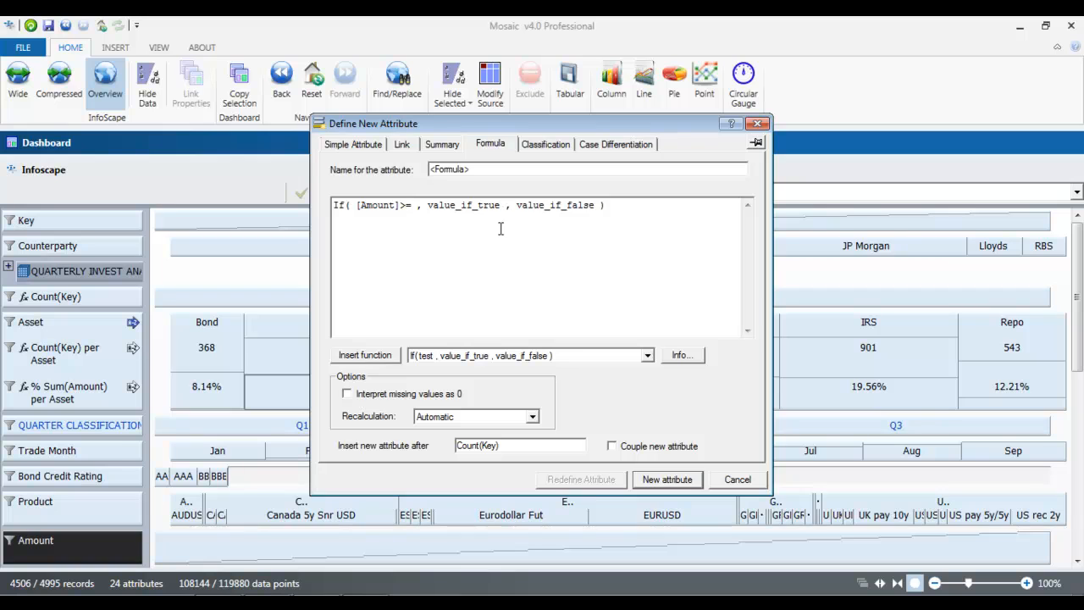
type("10000000")
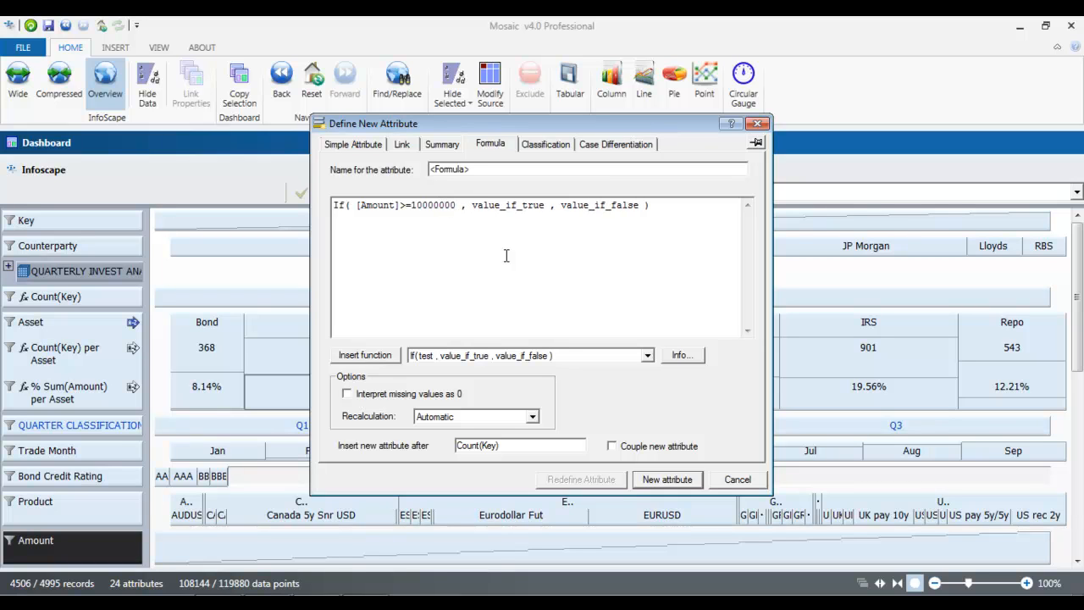
- Set the If function's true value to "hnw" and false value to "lnw", and create the new attribute
left_click_drag(545, 205, 473, 196)
type("1")
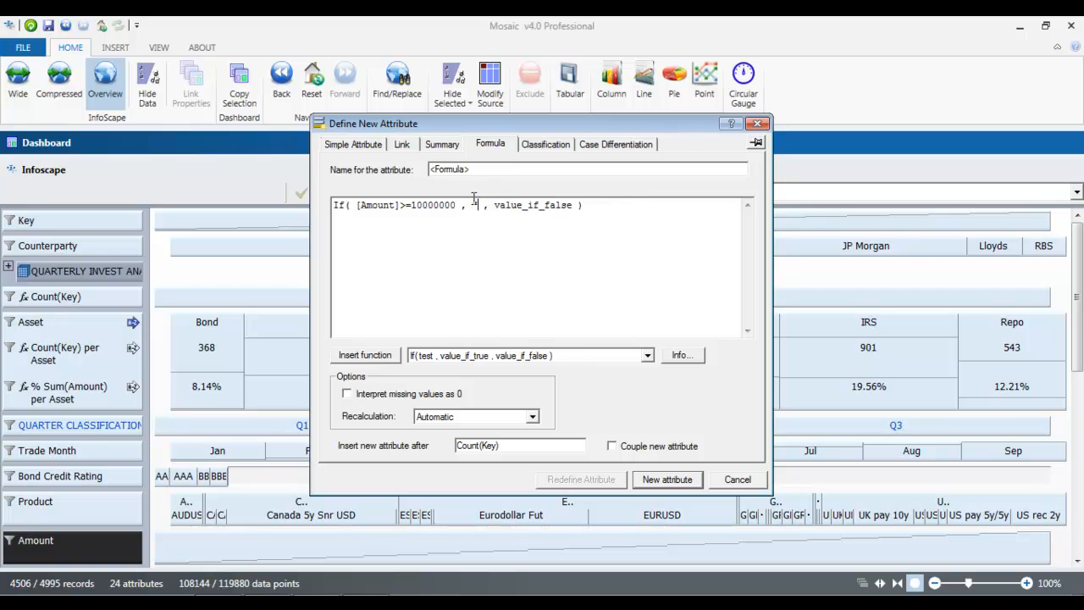
type("hnw\"")
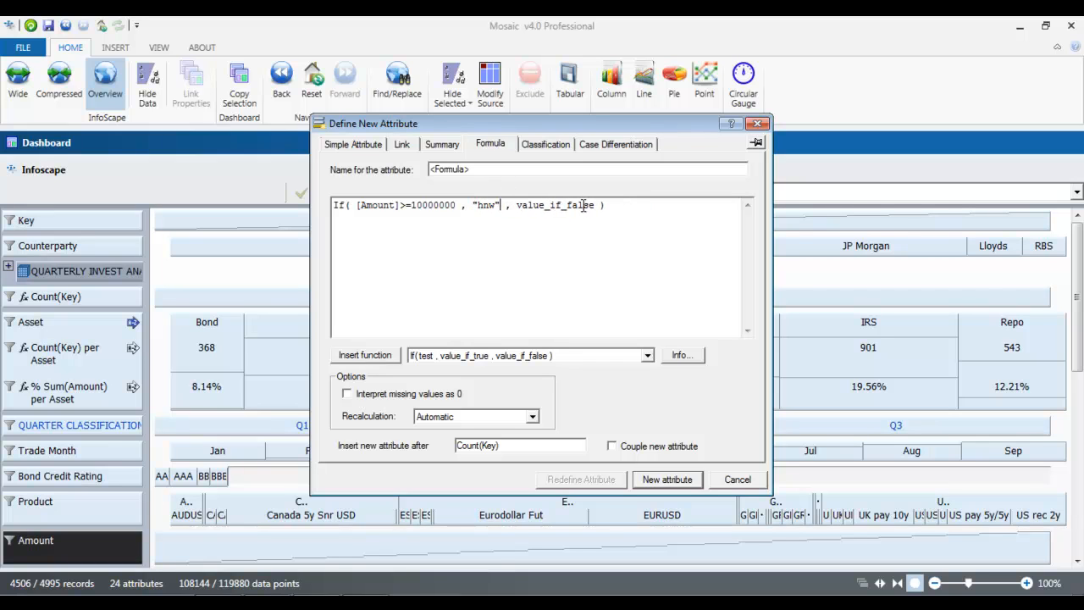
left_click_drag(594, 206, 523, 201)
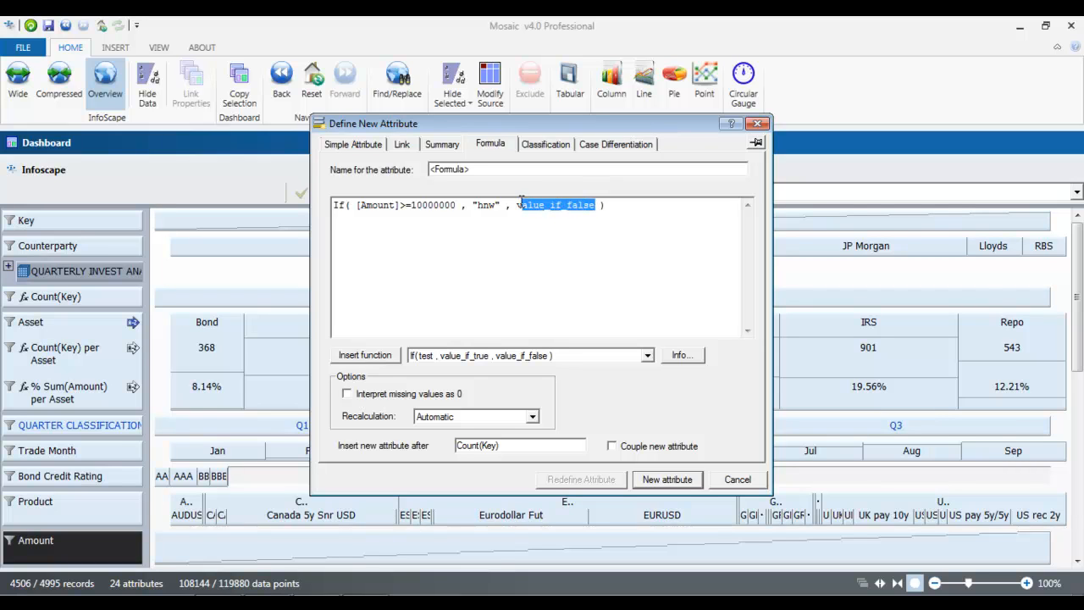
type("0")
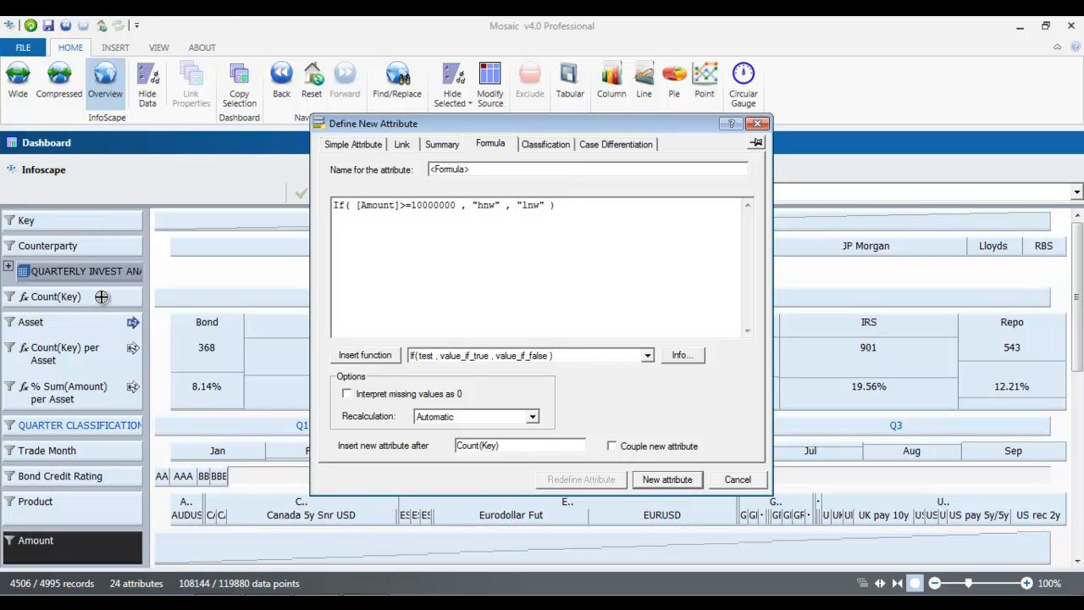
left_click(675, 484)
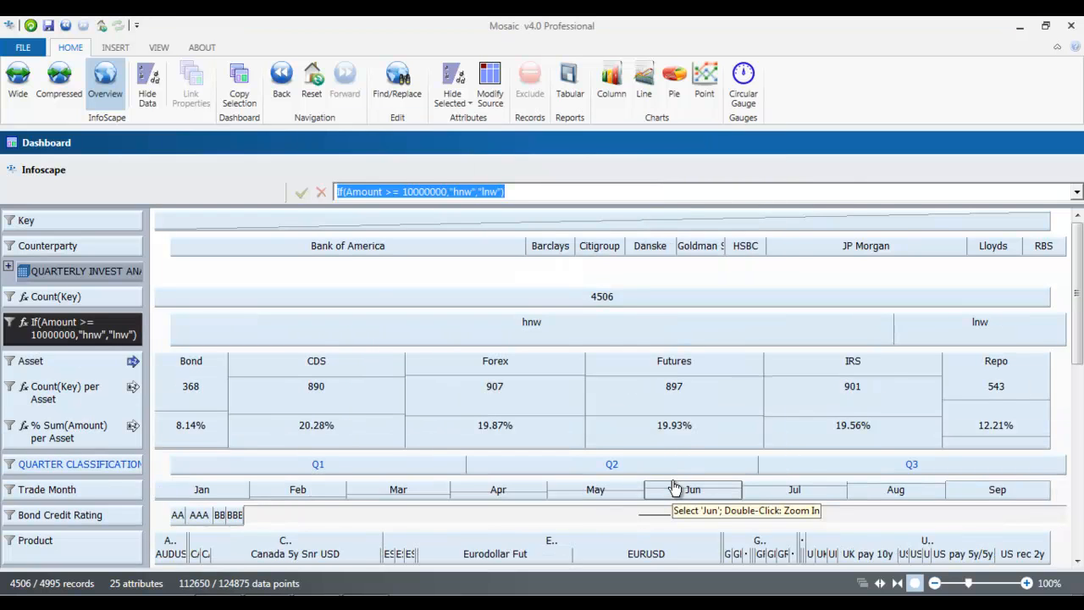
- Move the new If attribute above Counterparty and select its hnw and lnw values in turn
left_click_drag(113, 333, 115, 254)
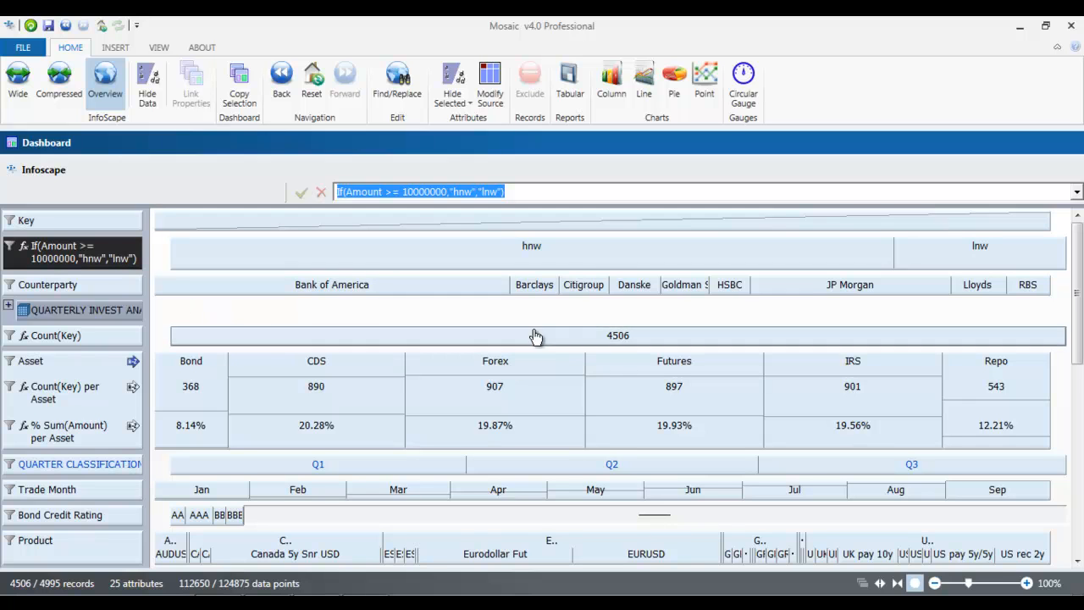
left_click(601, 265)
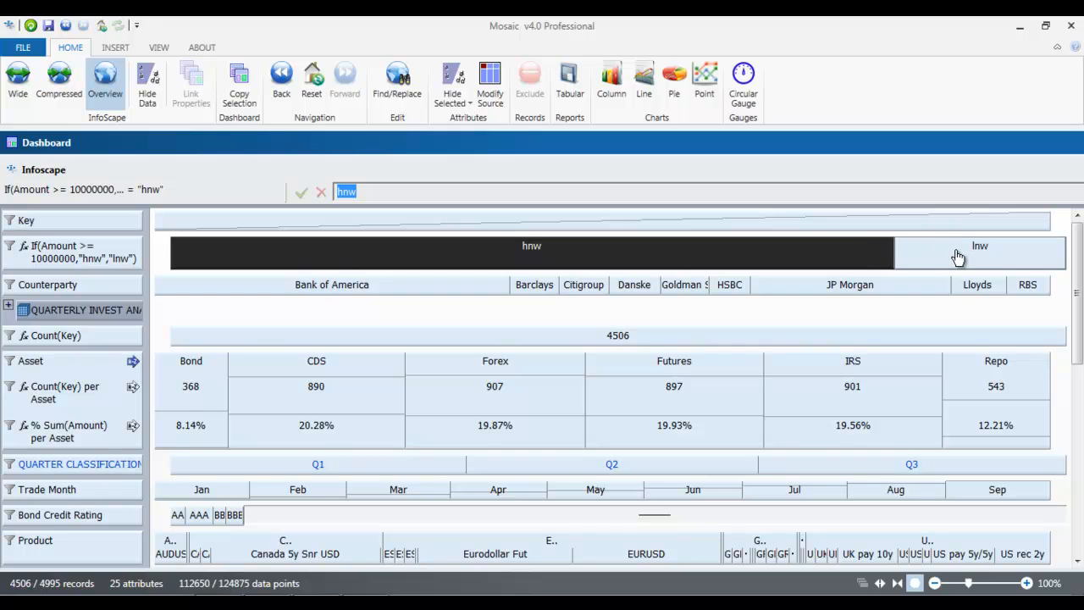
left_click(955, 257)
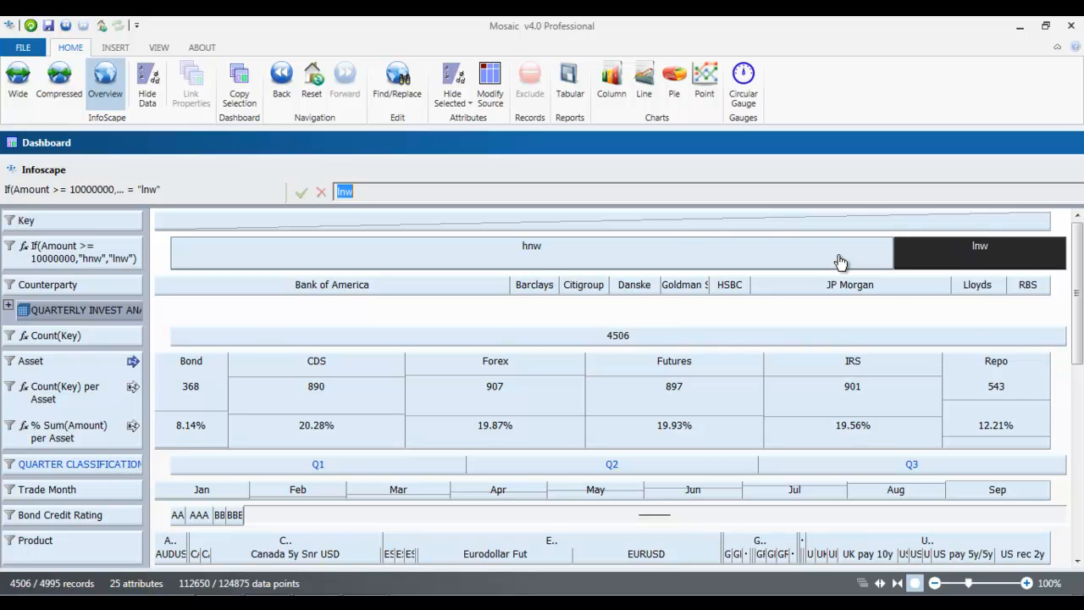
- Create a coupled two-attribute summary that counts Key per the If(Amount >= 10000000,"hnw","lnw") attribute
right_click(114, 258)
left_click(188, 280)
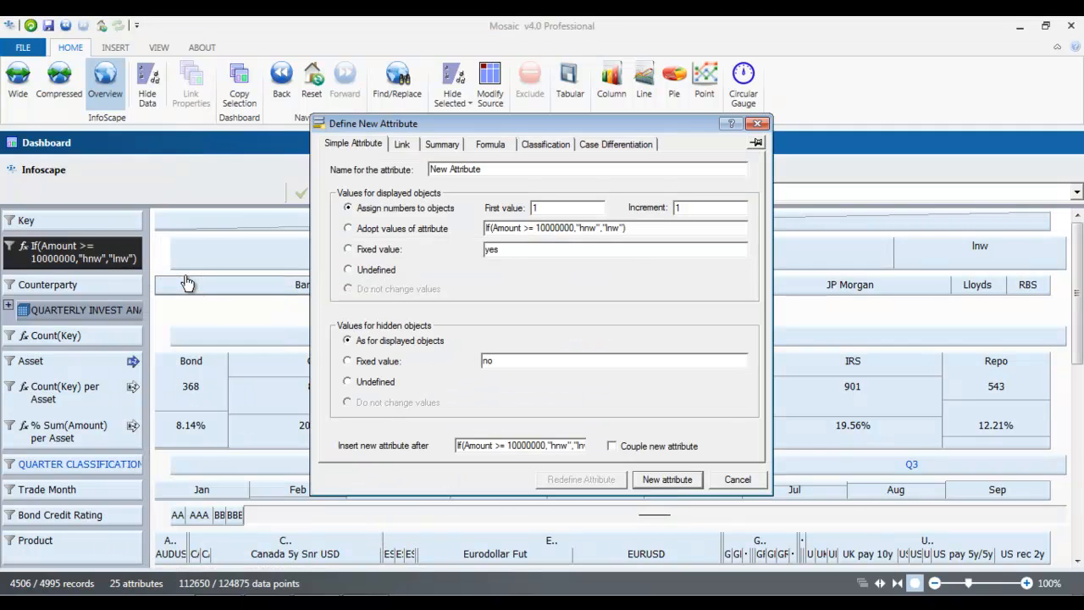
left_click(455, 146)
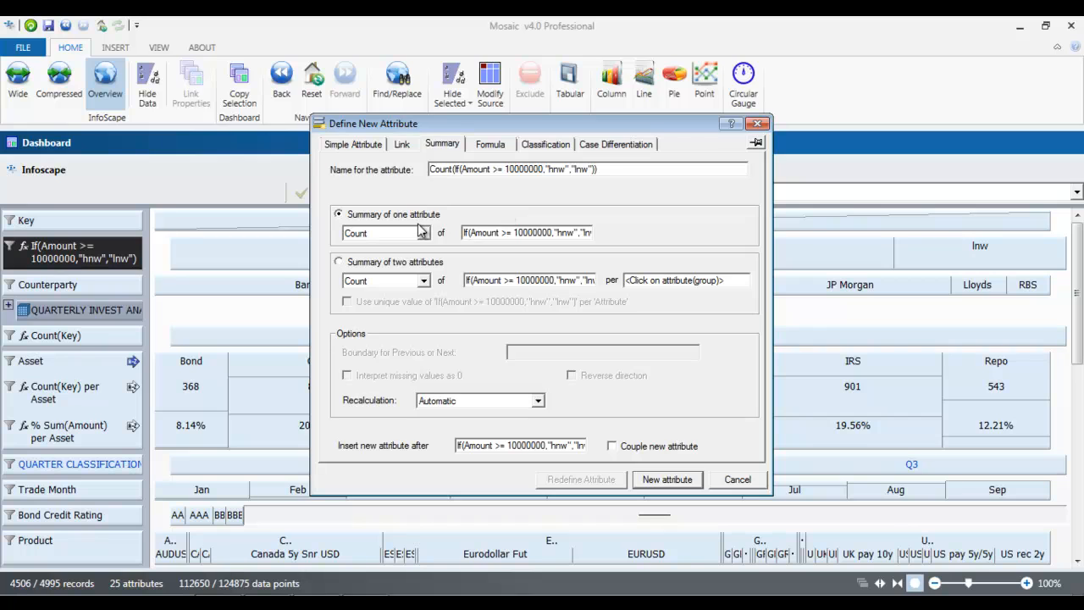
left_click(486, 233)
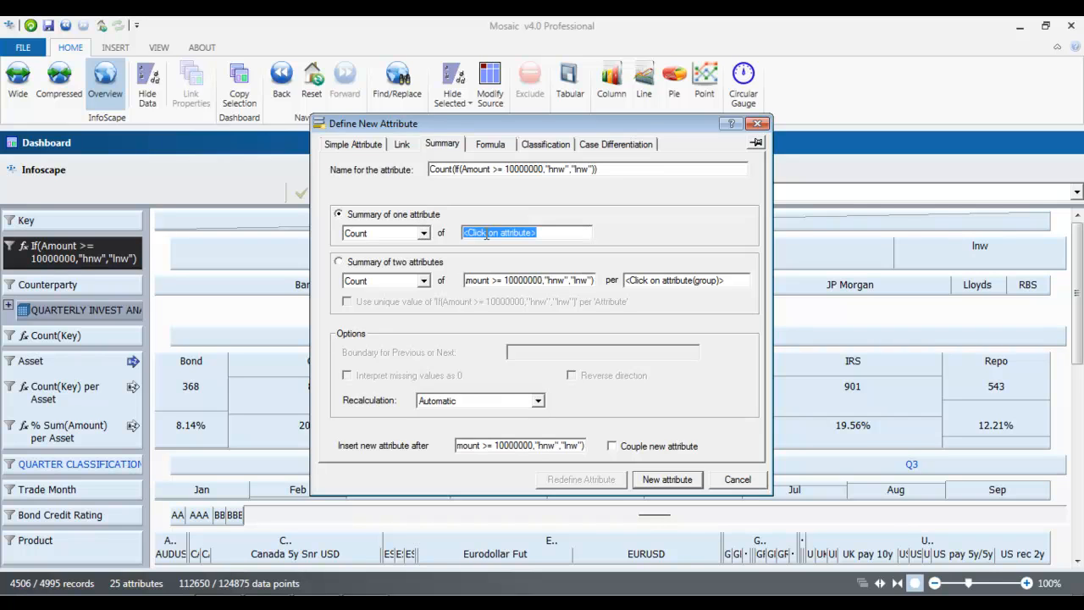
left_click(339, 262)
left_click(492, 280)
left_click(91, 220)
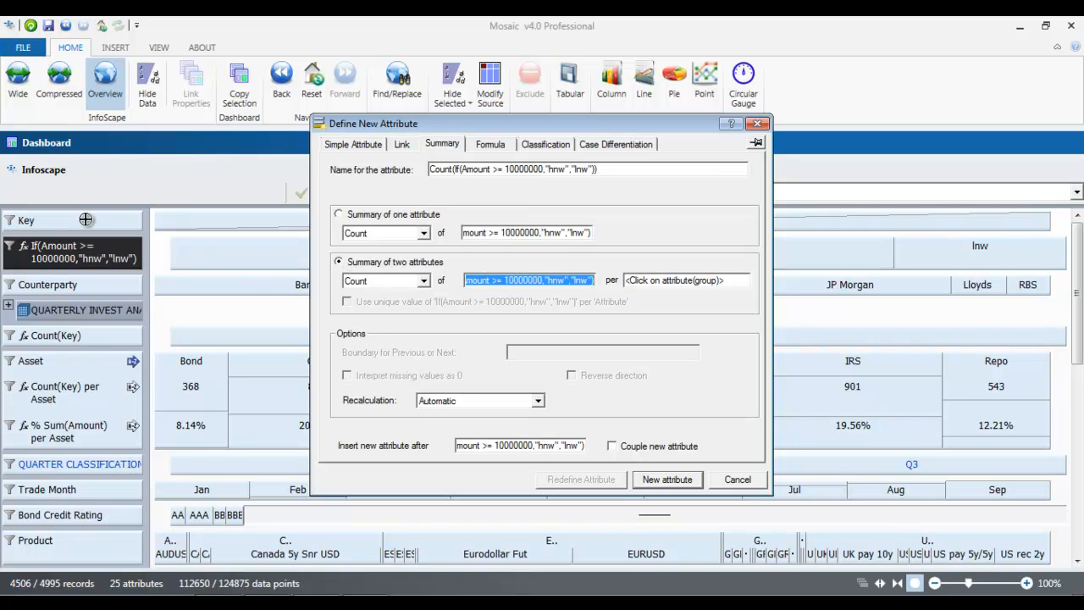
left_click(109, 258)
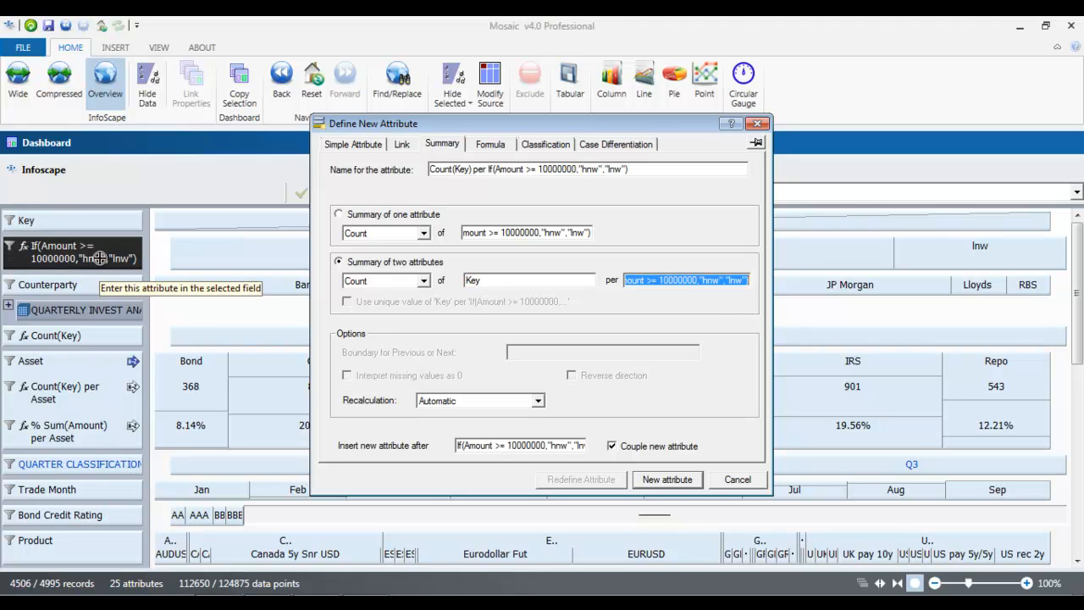
left_click(667, 480)
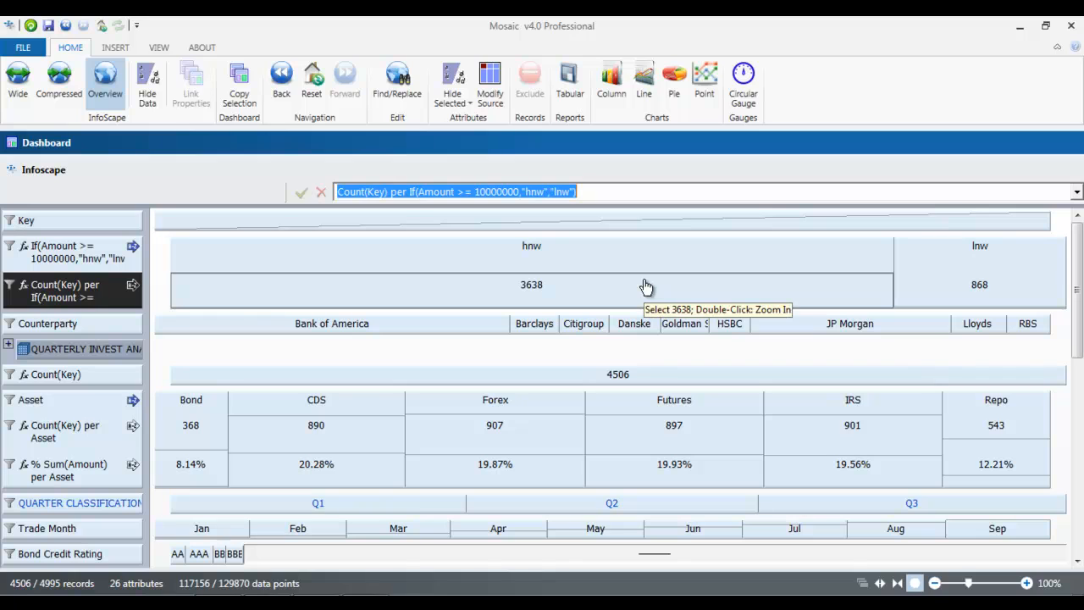
- Rename the If attribute as CUSTOMER CLASSIFICATION and clear the selection
left_click(72, 254)
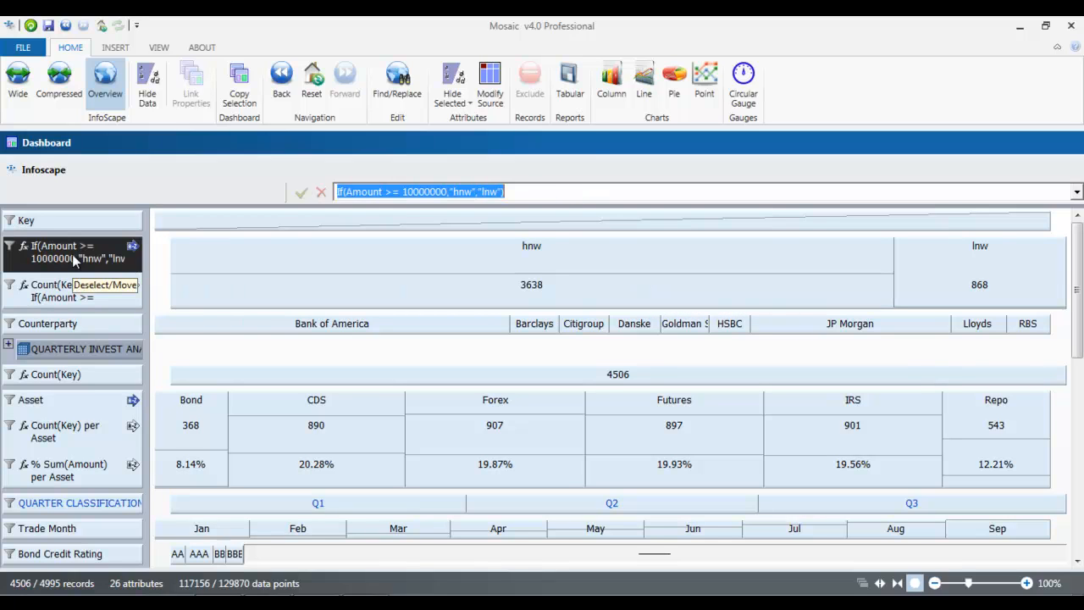
type("cUS")
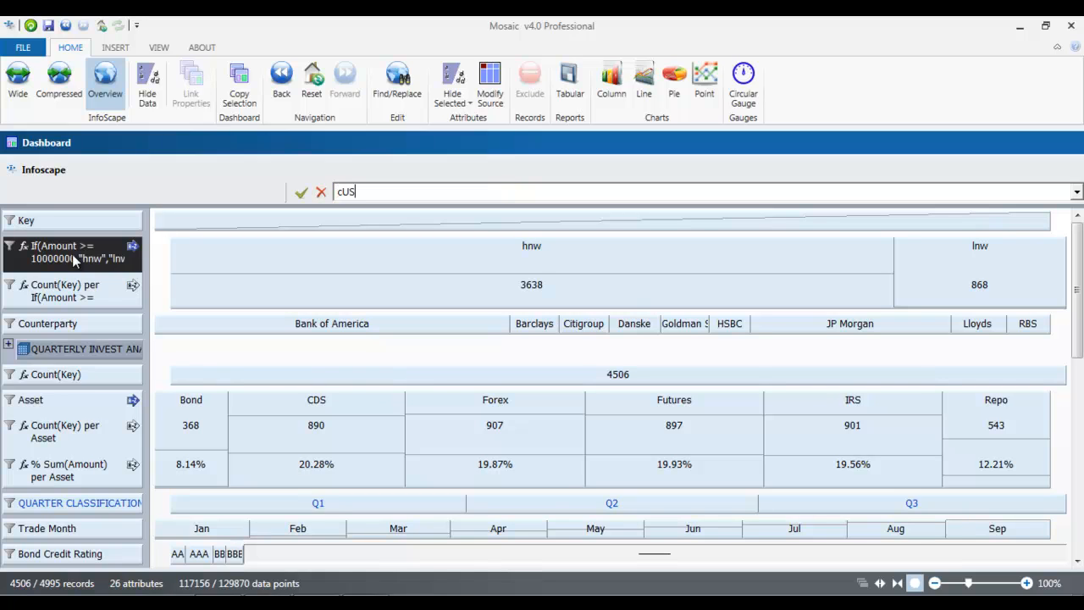
type("TOMER CLASSIFICATION")
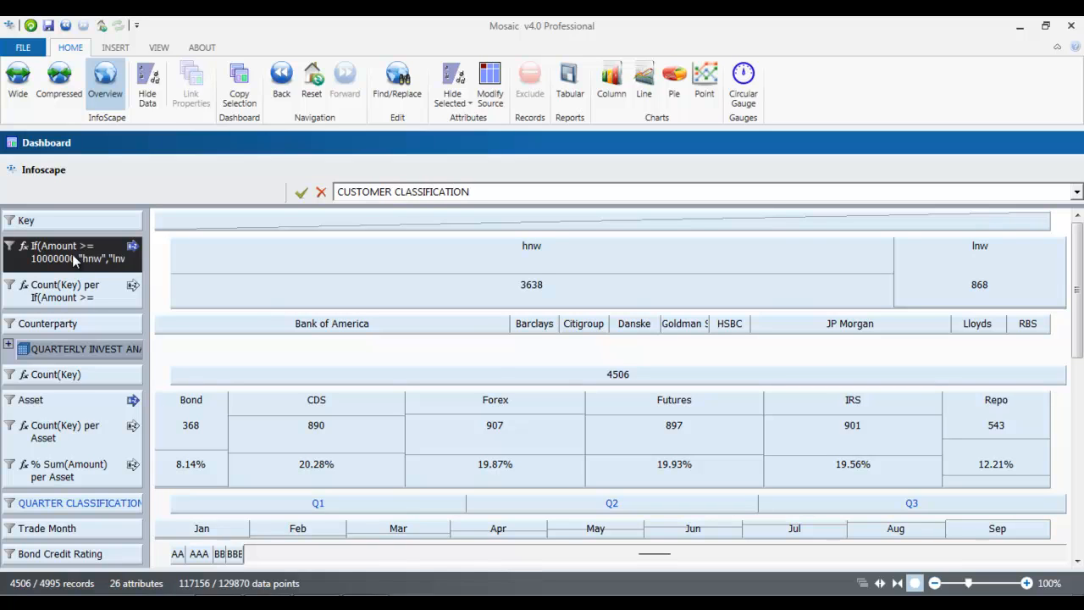
key("Return")
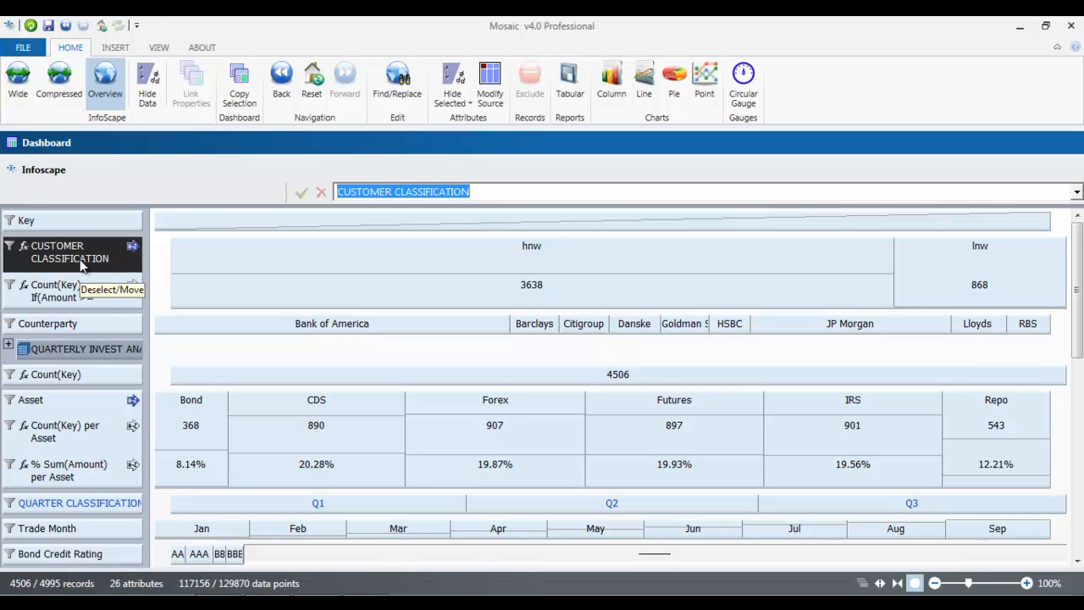
left_click(174, 357)
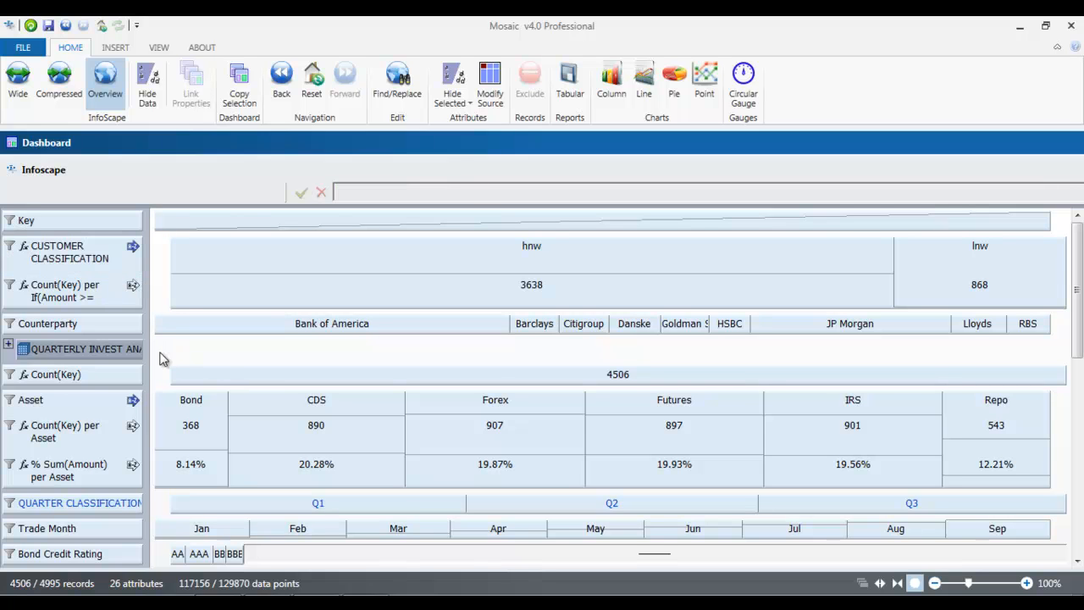
- Begin a new classification attribute from Count(Key), briefly view the case differentiation settings, and move the dialog clear of the attribute list
right_click(105, 383)
left_click(178, 277)
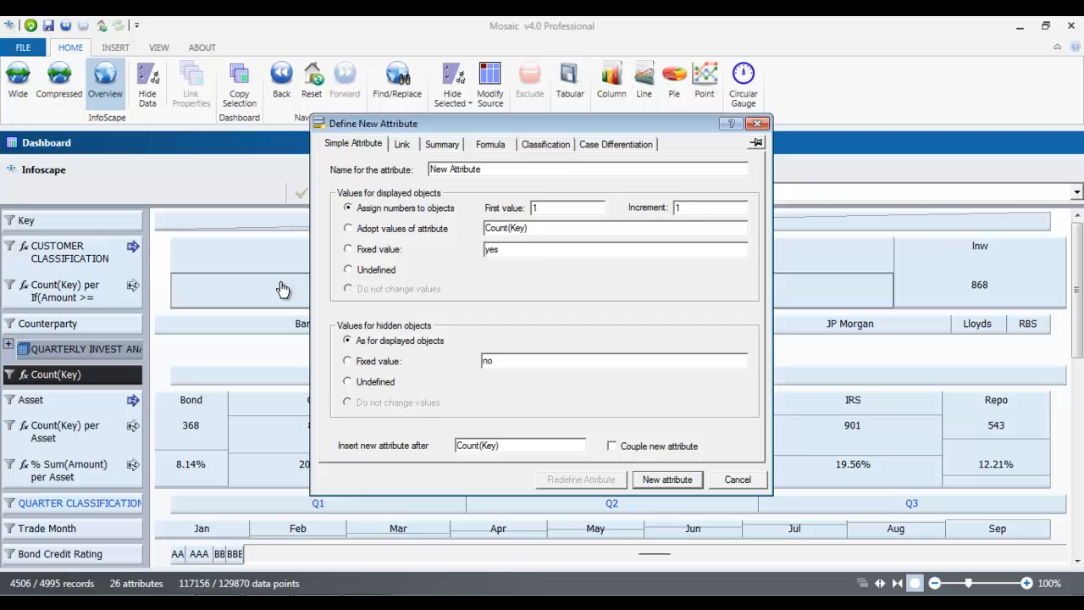
left_click(546, 145)
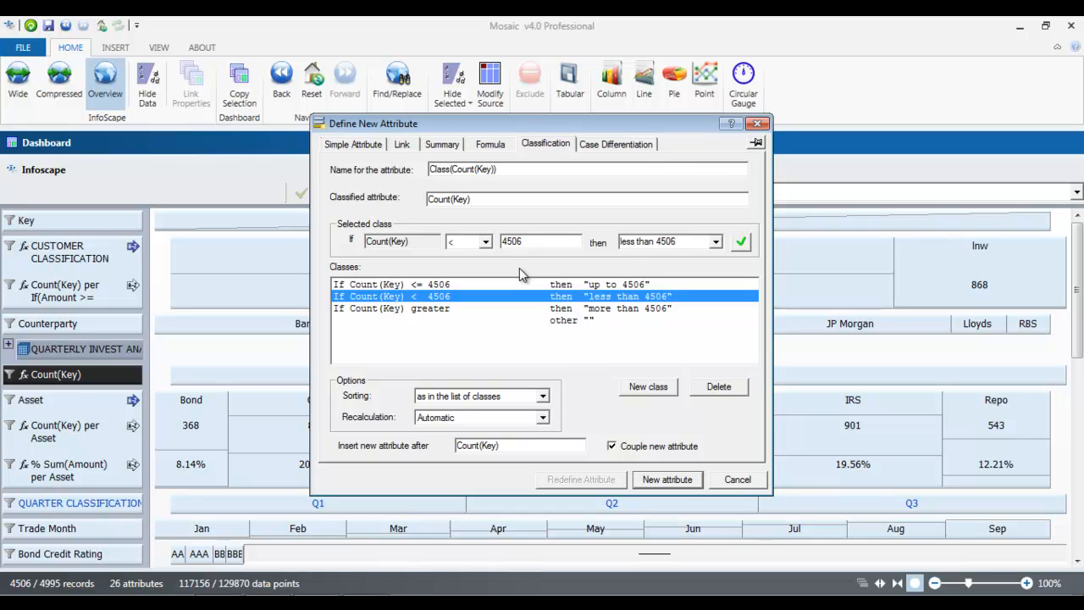
left_click(602, 145)
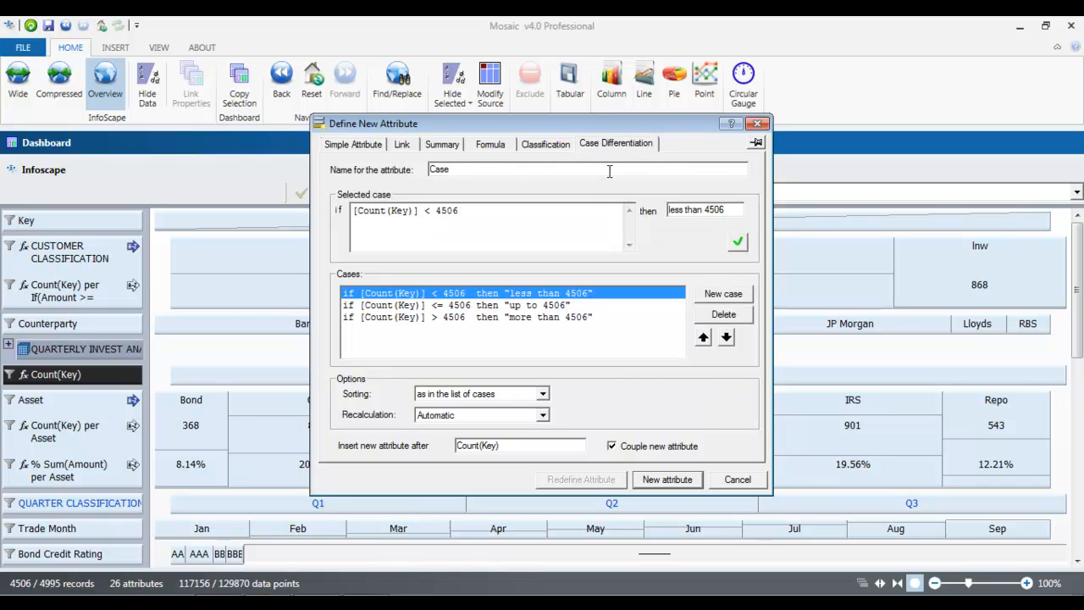
left_click(546, 146)
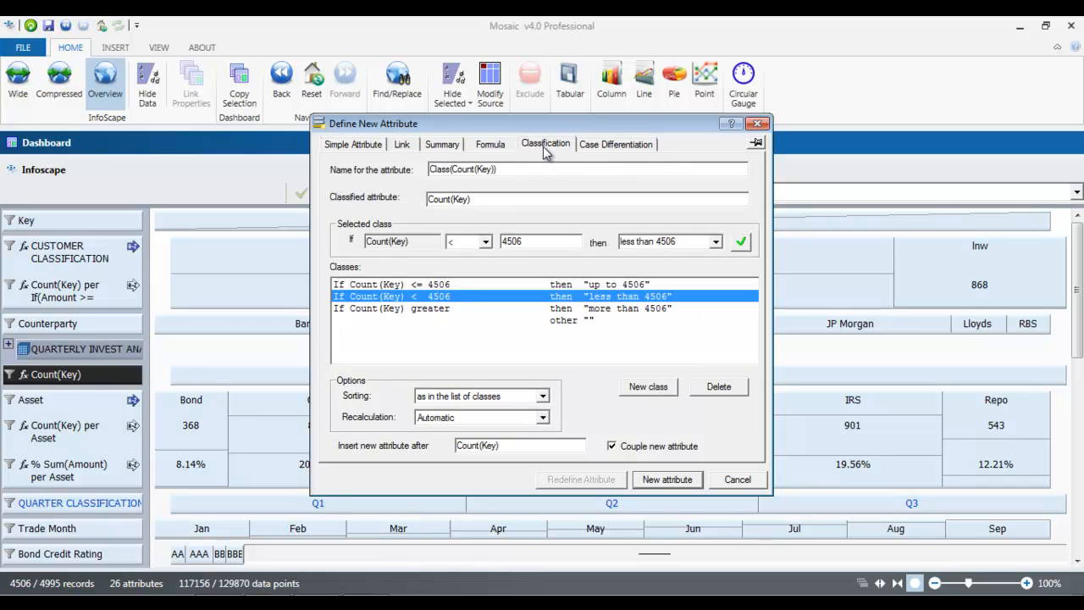
scroll(1057, 246, "down", 1)
left_click_drag(589, 134, 689, 97)
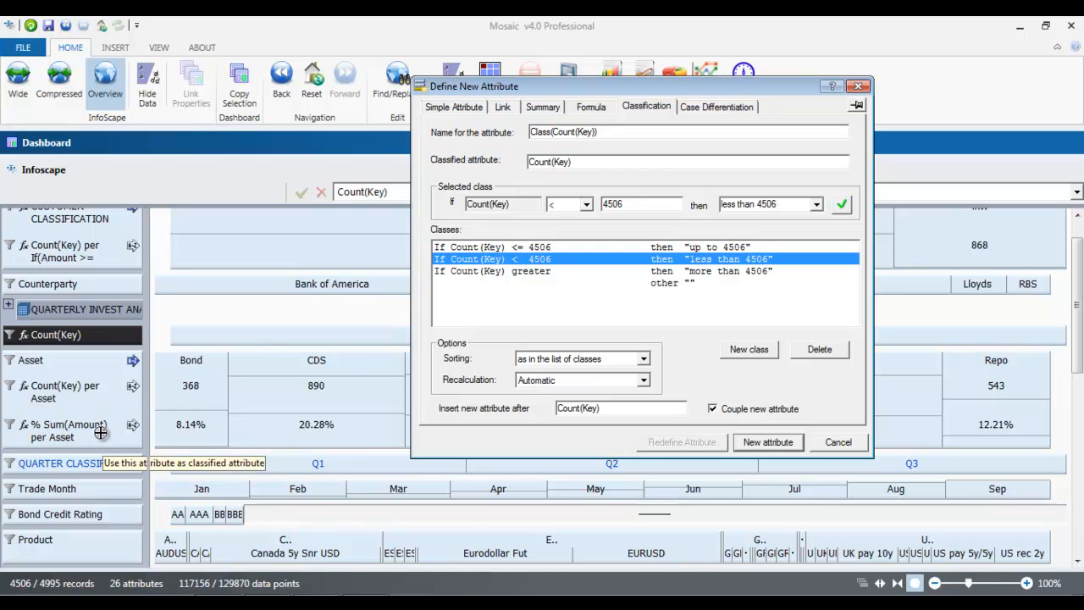
- Use % Sum(Amount) per Asset as the classified attribute and set the less-than class limit to 15%
left_click_drag(508, 203, 436, 210)
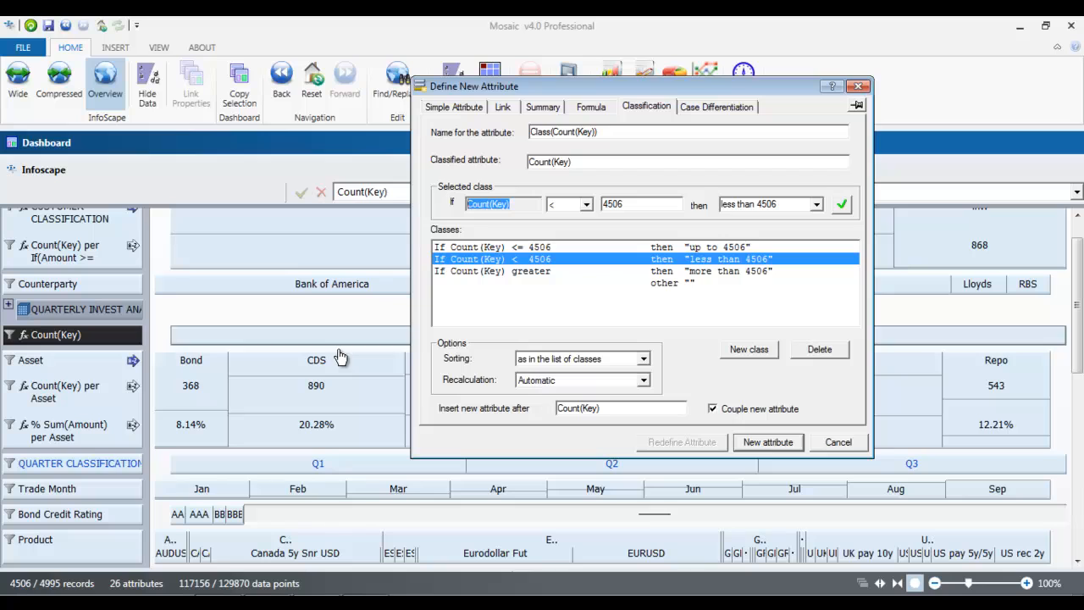
left_click(57, 432)
left_click_drag(631, 204, 599, 211)
type("15%")
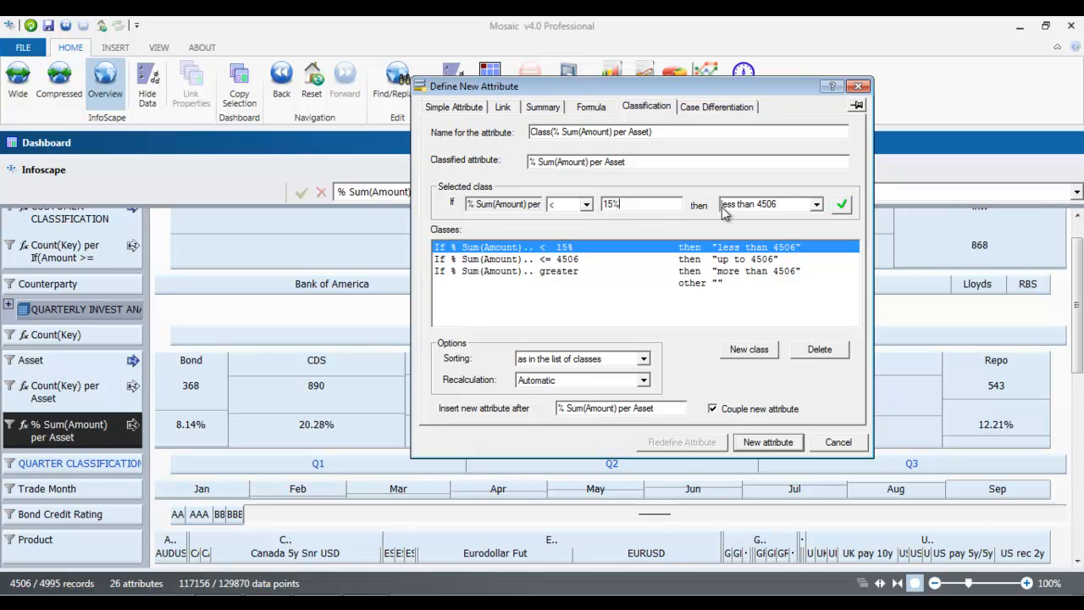
- Label the below-15% class of the % Sum(Amount) per Asset classification as LOW
left_click_drag(798, 204, 716, 205)
key("Caps_Lock")
type("L")
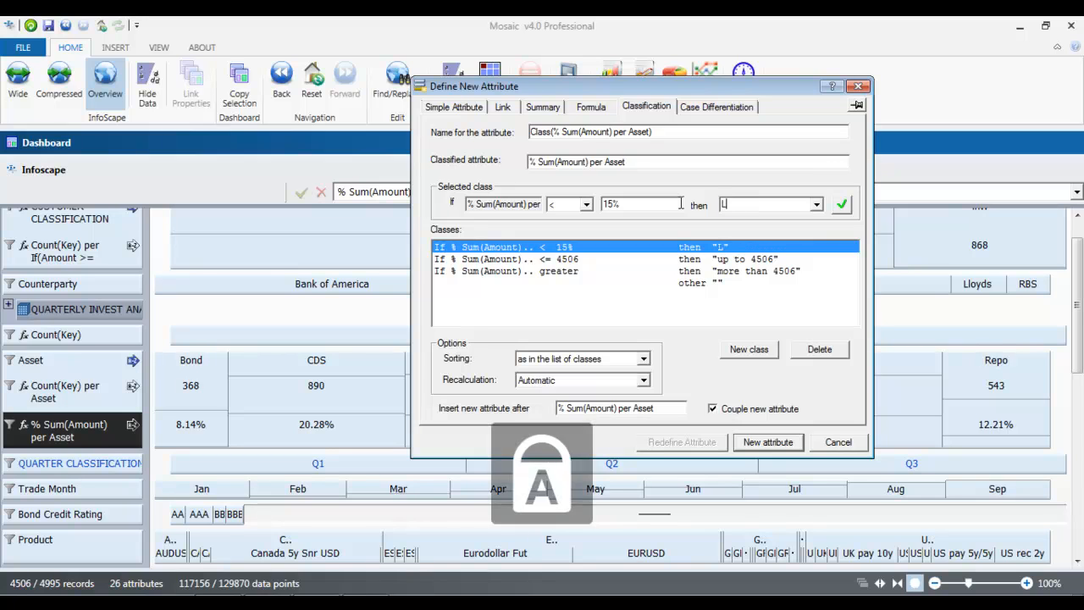
type("OW")
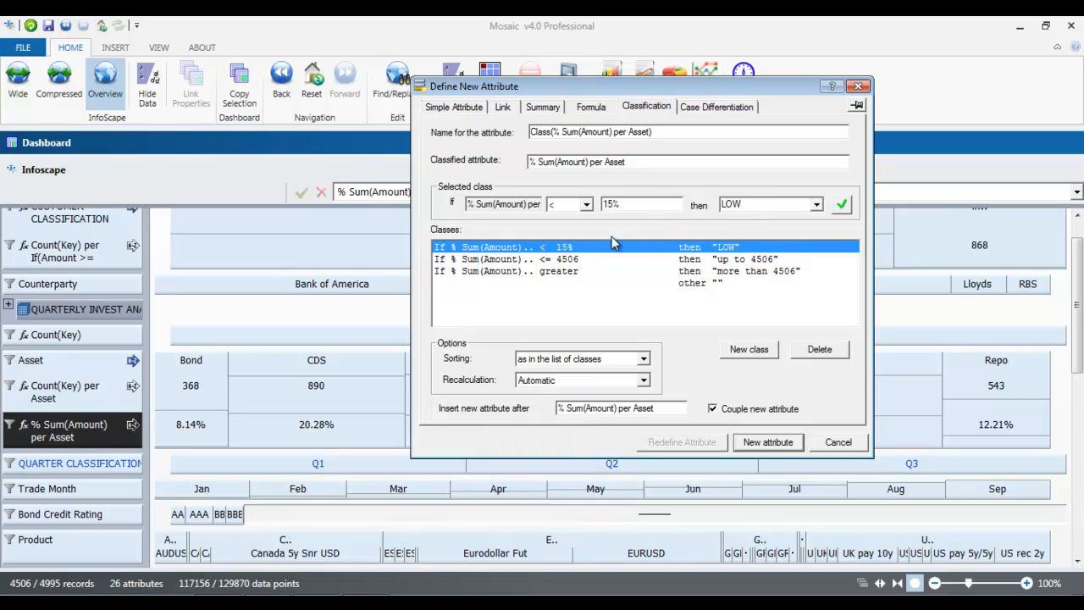
- Set the less-than-or-equal class limit to 15% and its label to OK
left_click(580, 258)
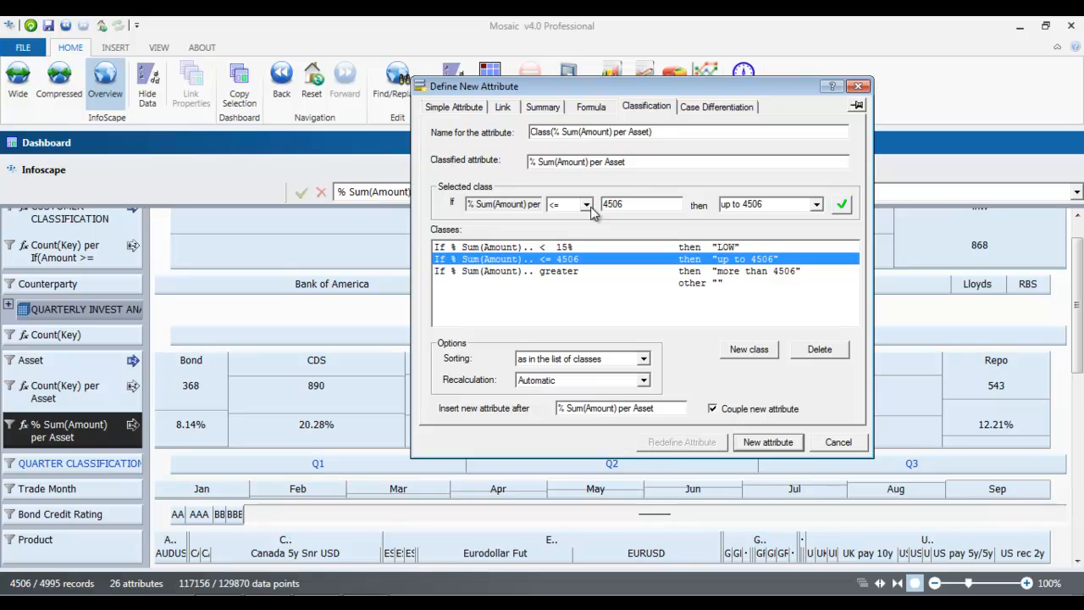
left_click_drag(637, 205, 602, 204)
type("1")
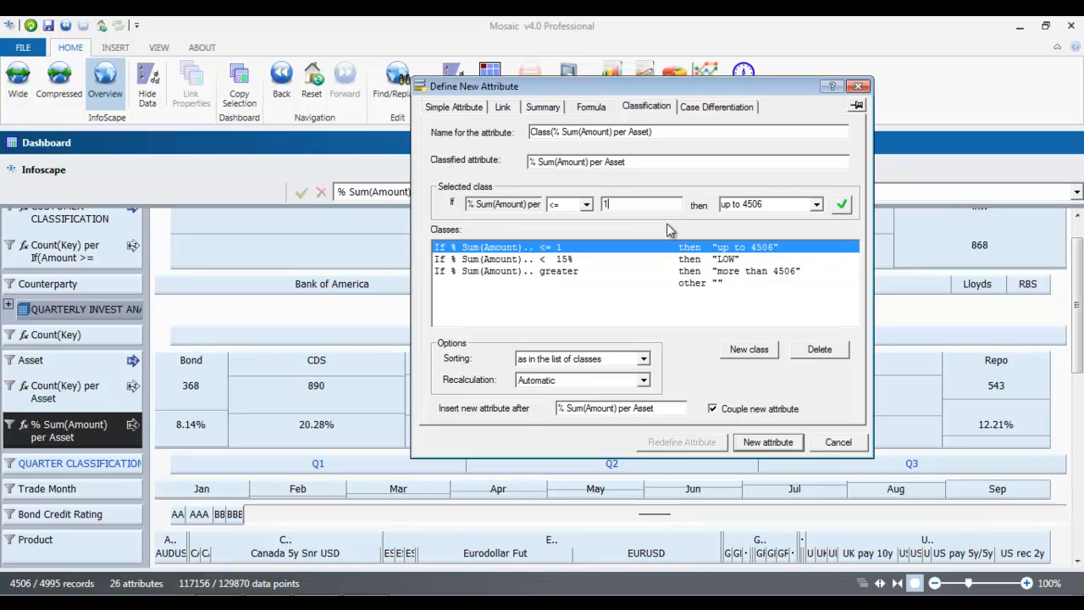
type("5")
type("0")
key("BackSpace")
key("Tab")
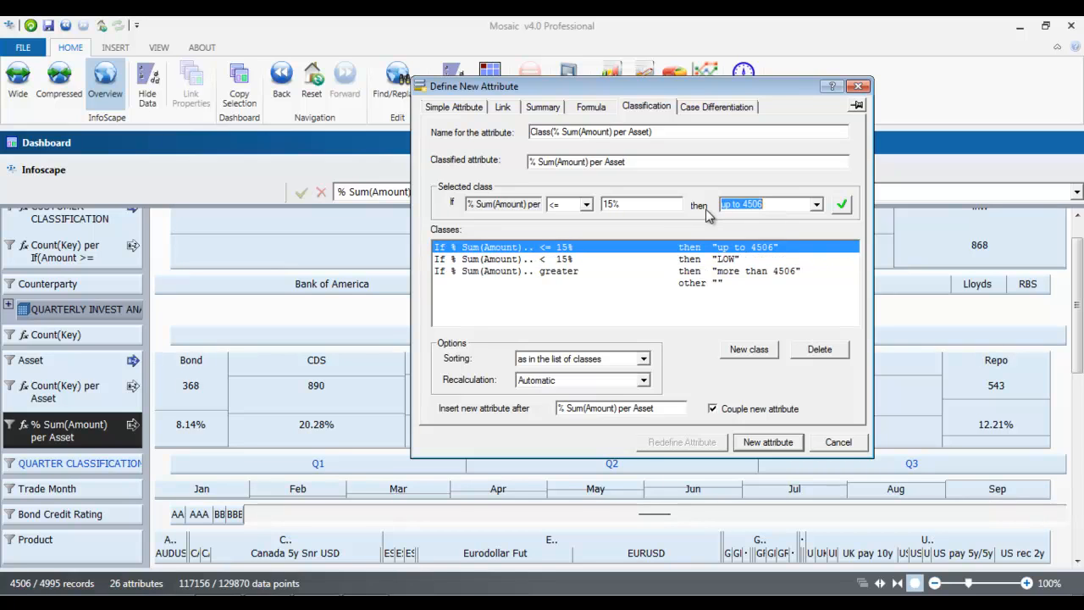
type("o")
- Switch the OK class to the greater condition, relabel it HIGH, and create the classification attribute
left_click(584, 204)
left_click(577, 263)
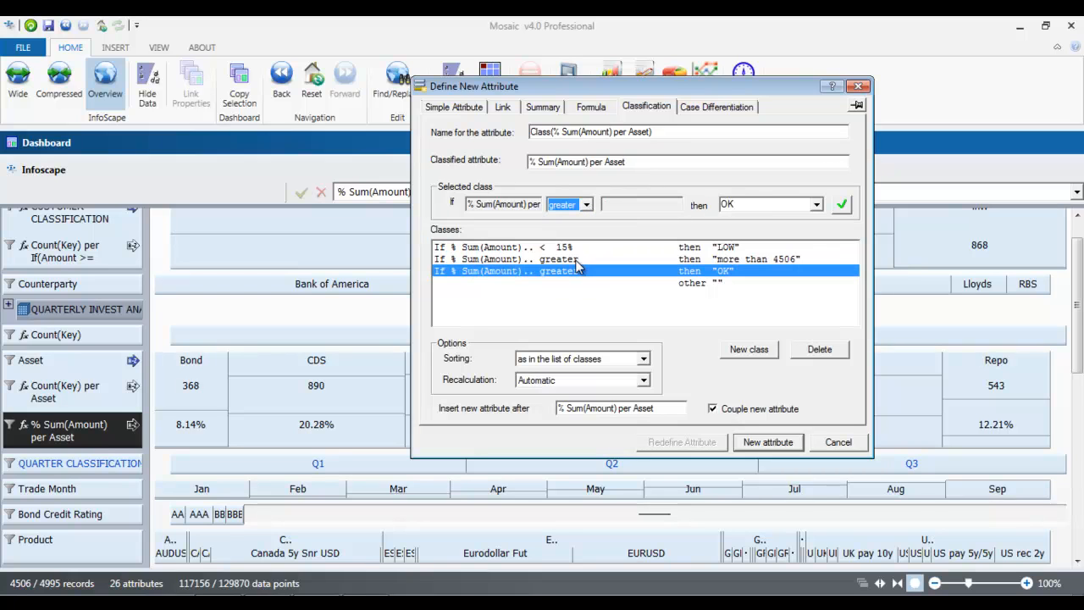
left_click(748, 205)
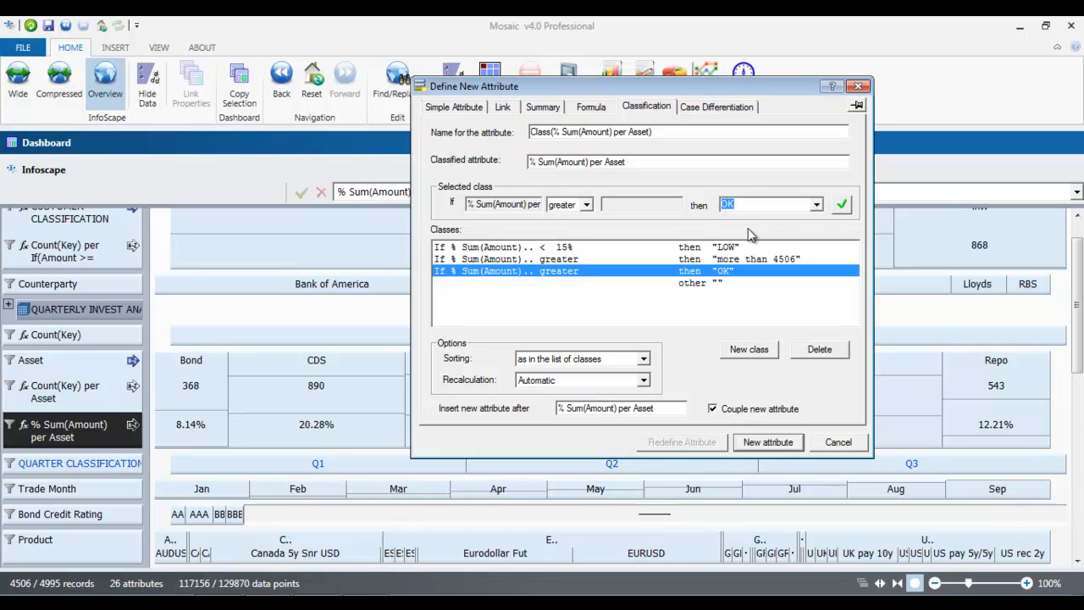
type("HIGH")
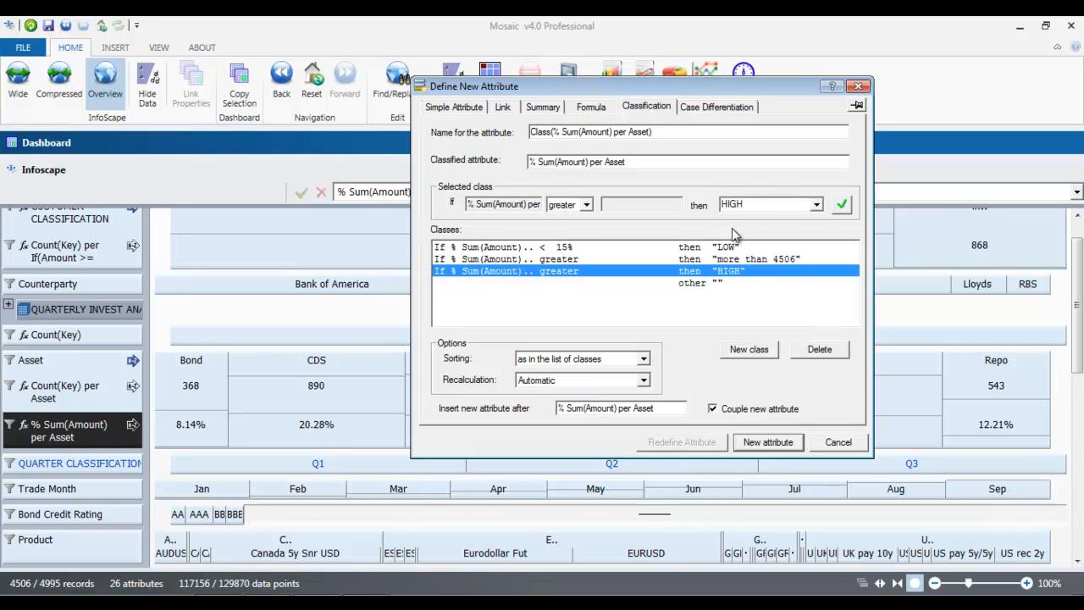
left_click(768, 442)
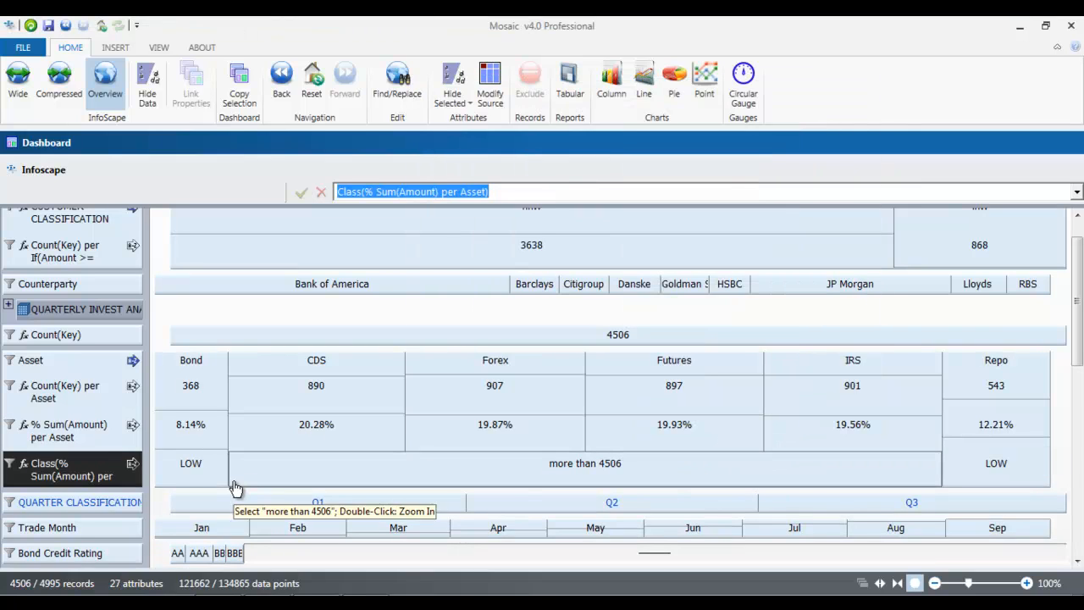
- Delete the Class(% Sum(Amount) per Asset) attribute
right_click(95, 476)
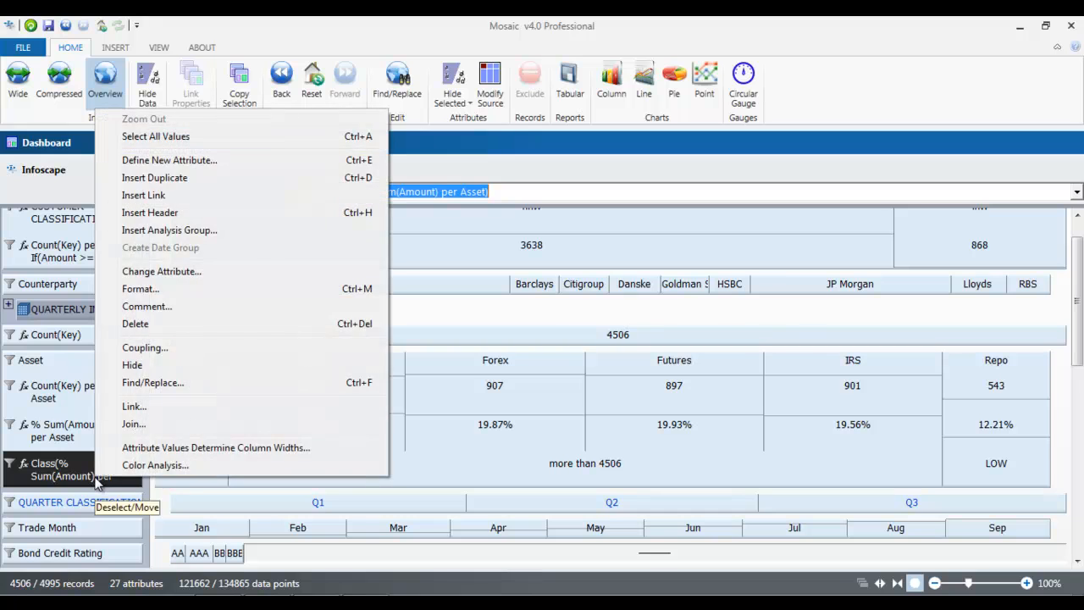
left_click(165, 325)
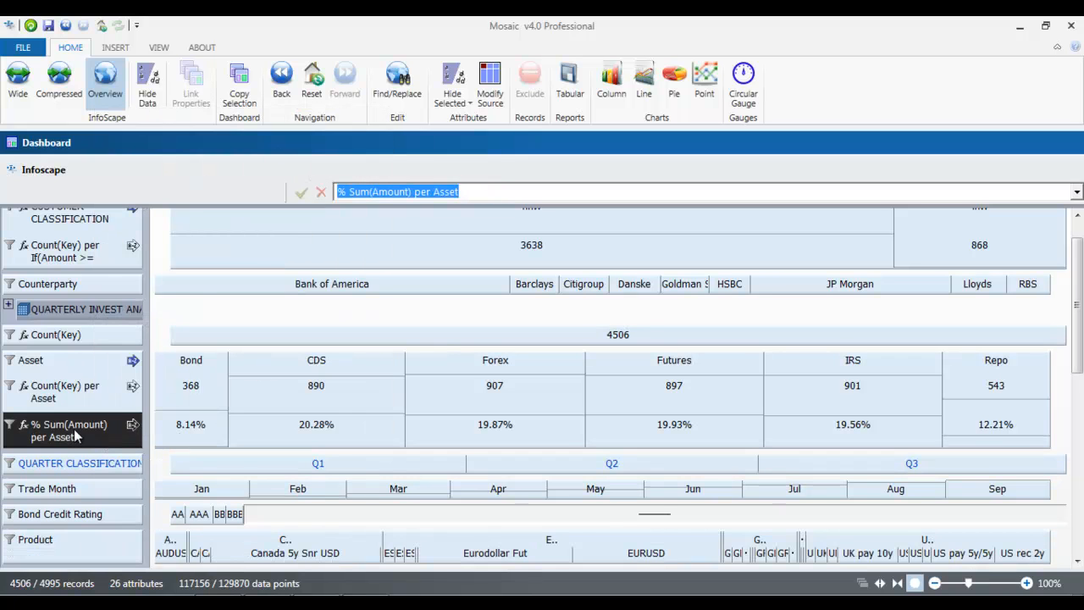
- Begin a new classification attribute with % Sum(Amount) per Asset as the classified attribute
right_click(75, 433)
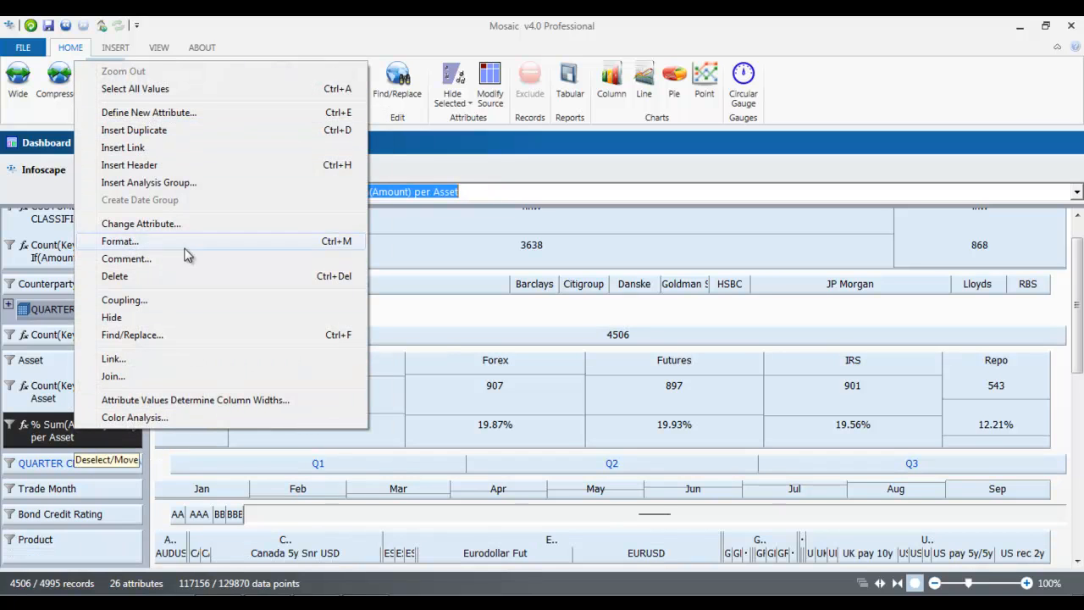
left_click(144, 113)
left_click(545, 144)
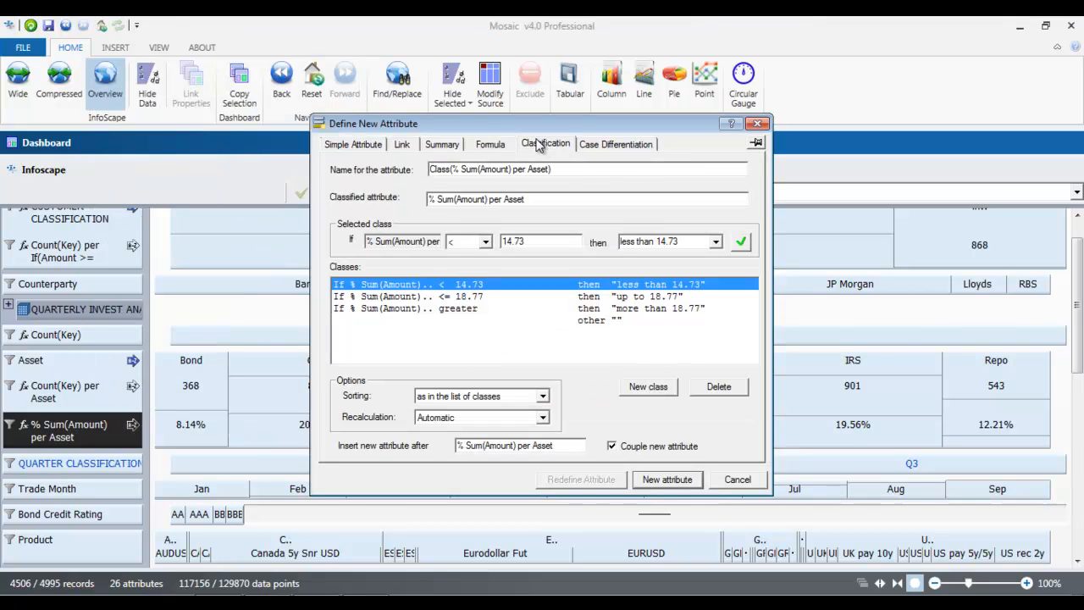
left_click_drag(371, 242, 440, 242)
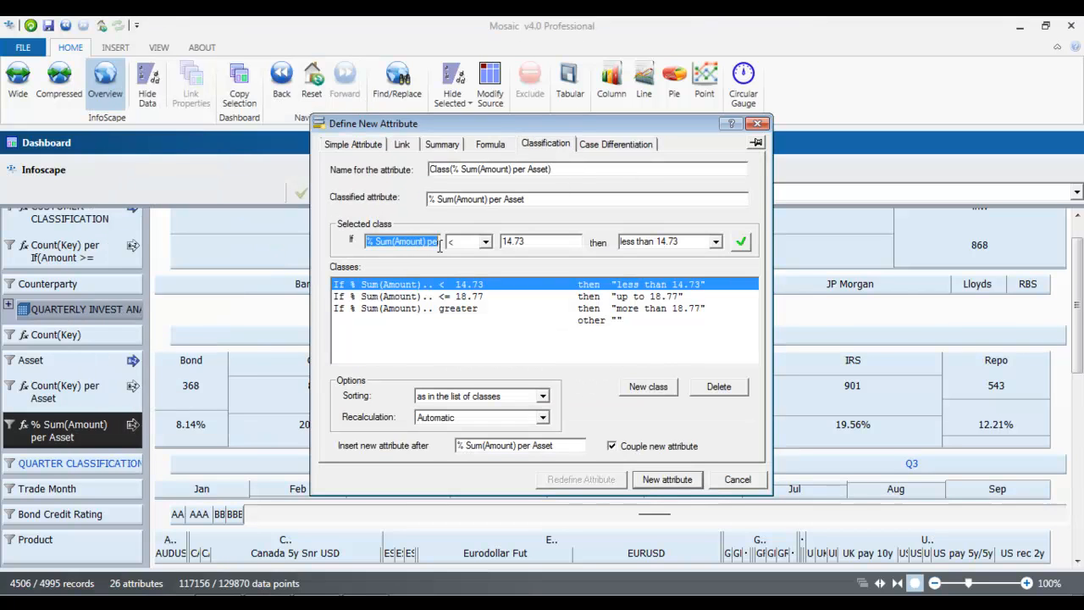
left_click(76, 432)
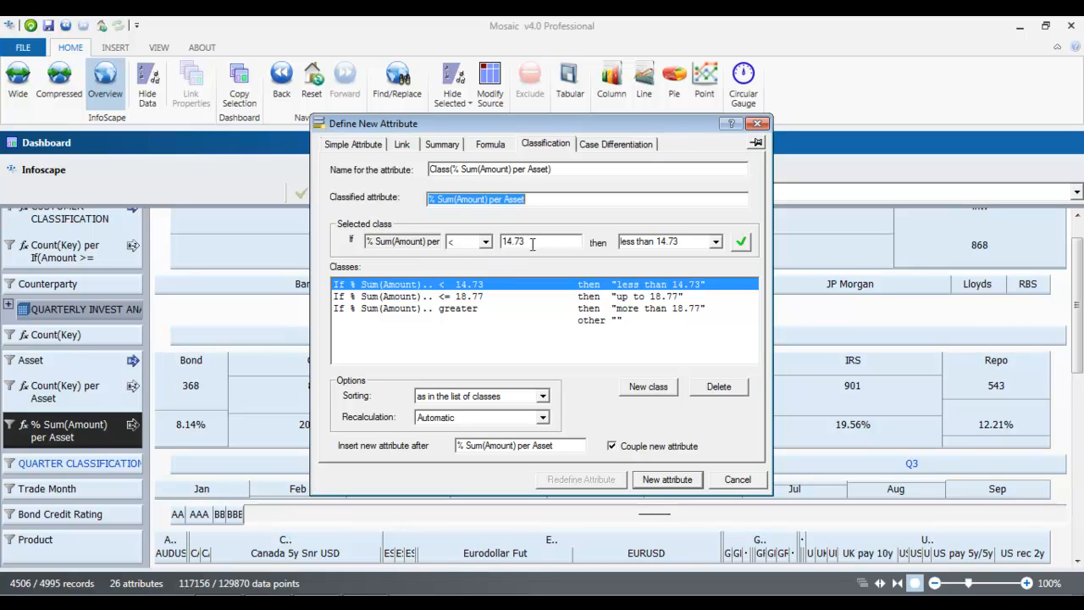
- Set the less-than class limit to 15% and label that class LOW
left_click(506, 241)
type("1")
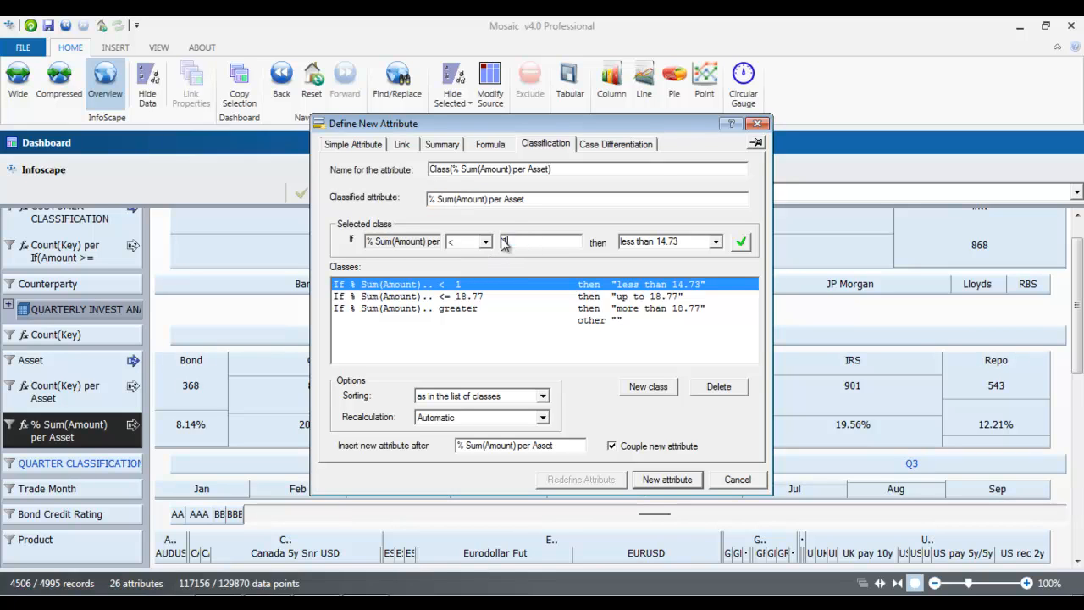
type("5%")
left_click(691, 242)
type("l")
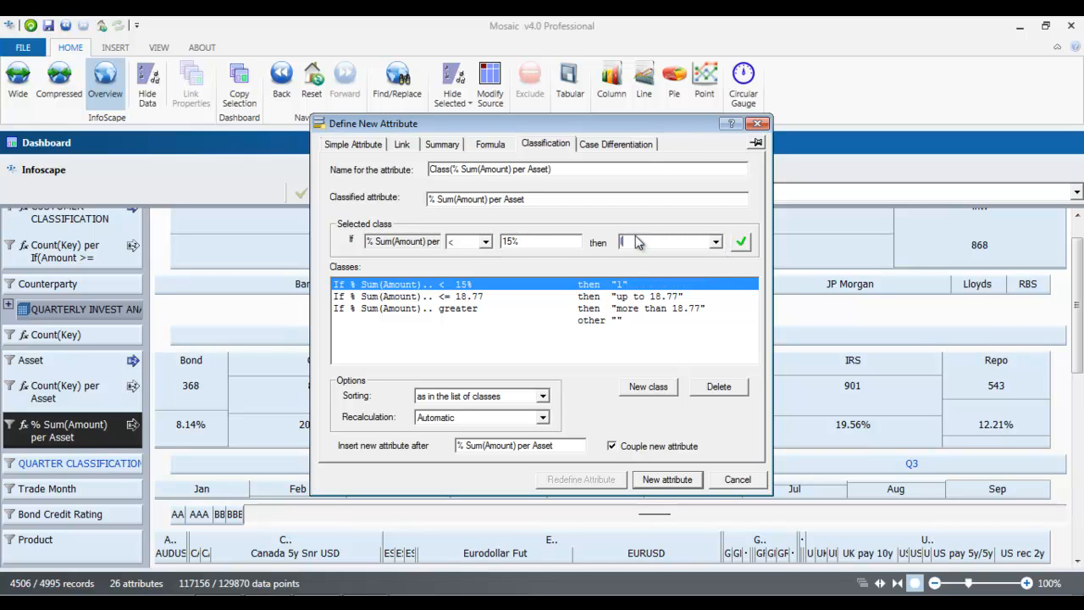
type("LOW")
- Change the less-than-or-equal class to the greater condition and label it HIGH
left_click(483, 298)
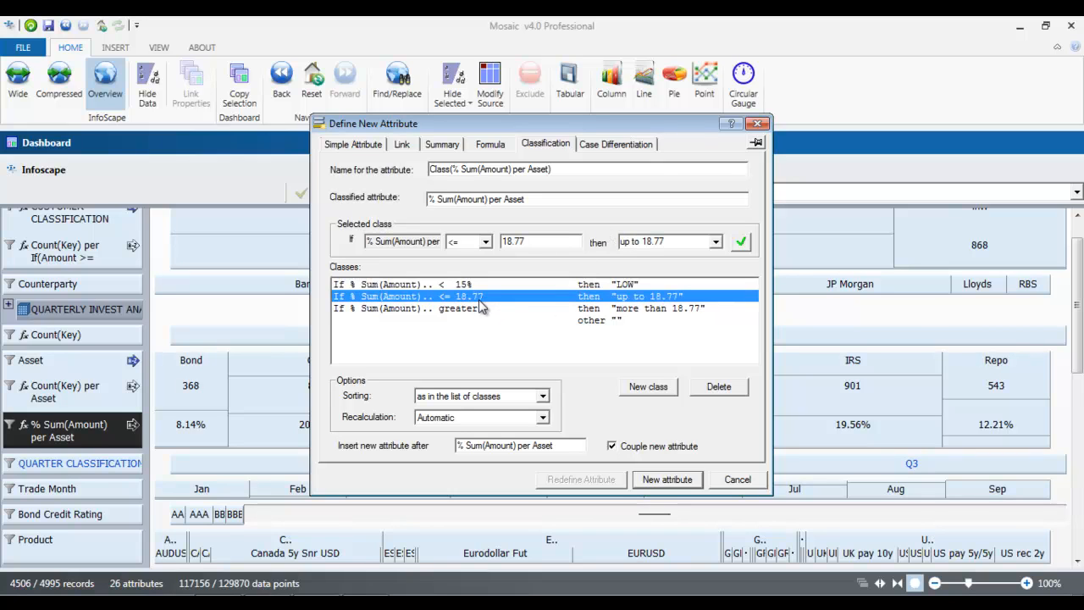
left_click(486, 243)
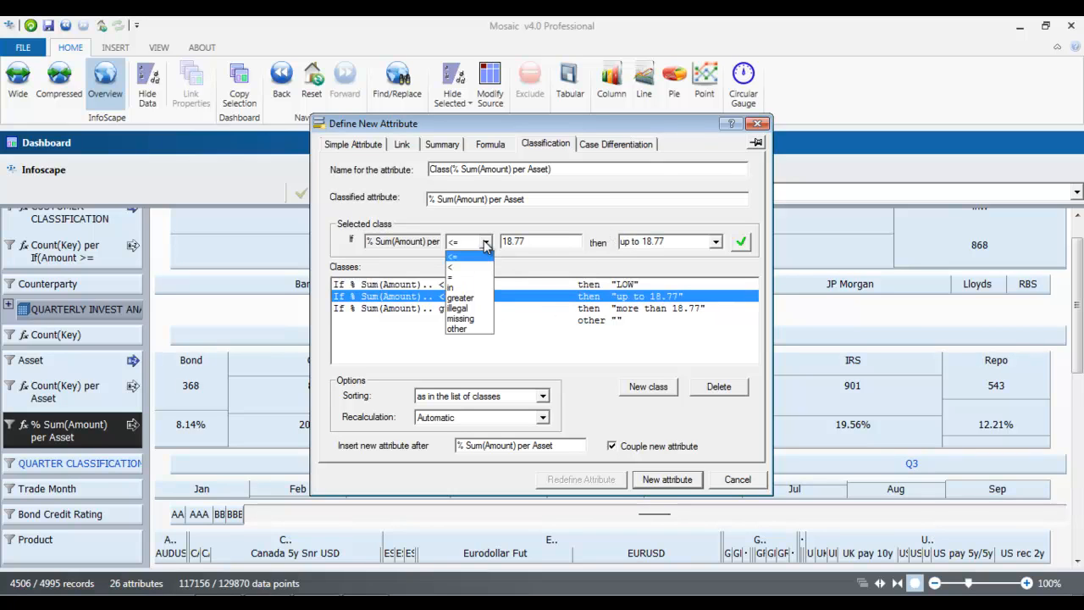
left_click(462, 298)
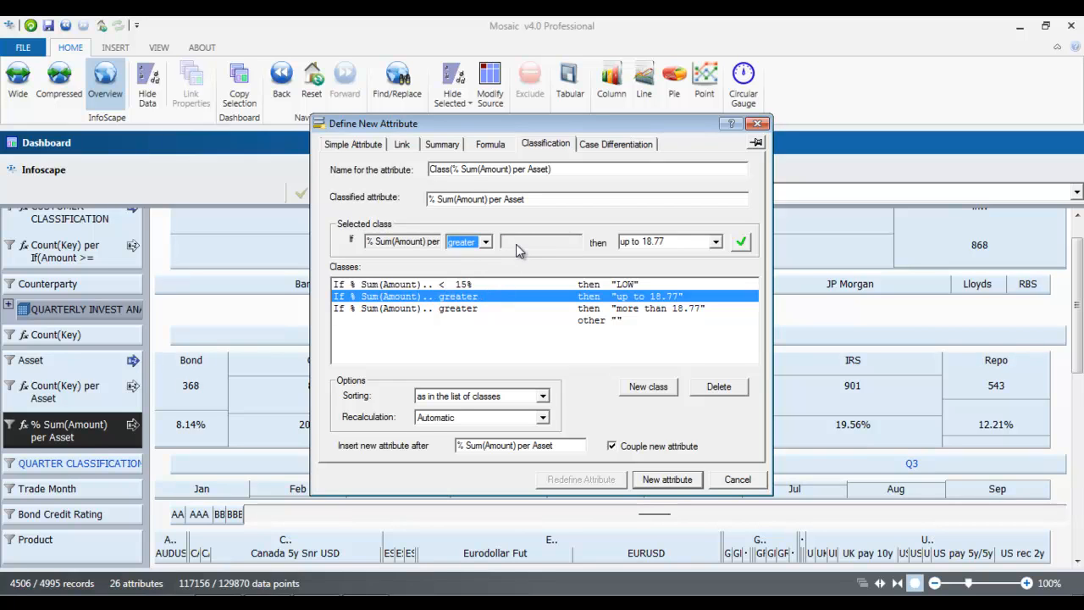
left_click(659, 240)
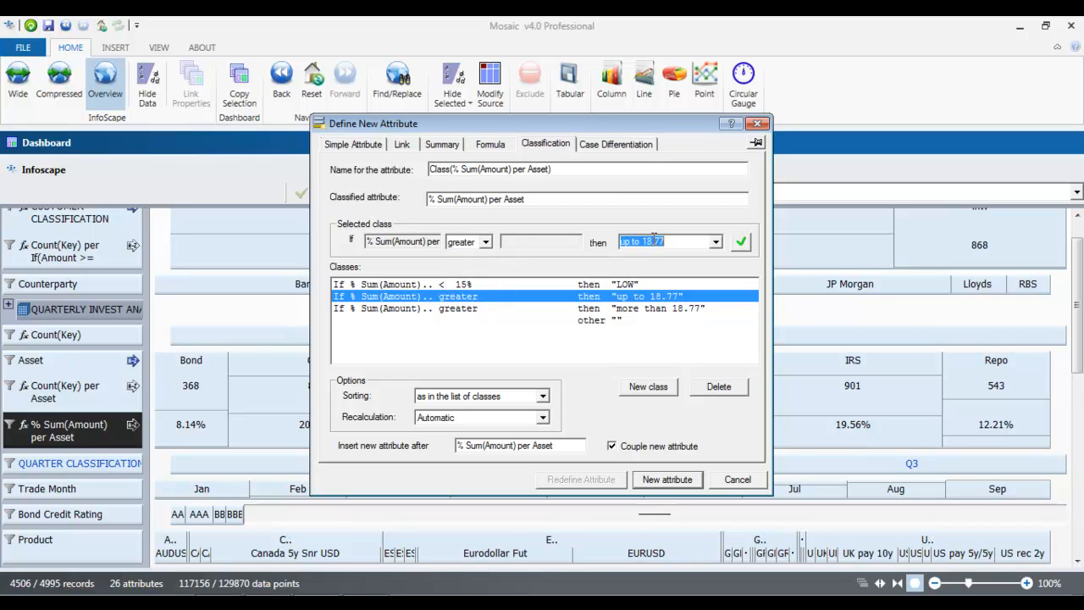
type("HIGH")
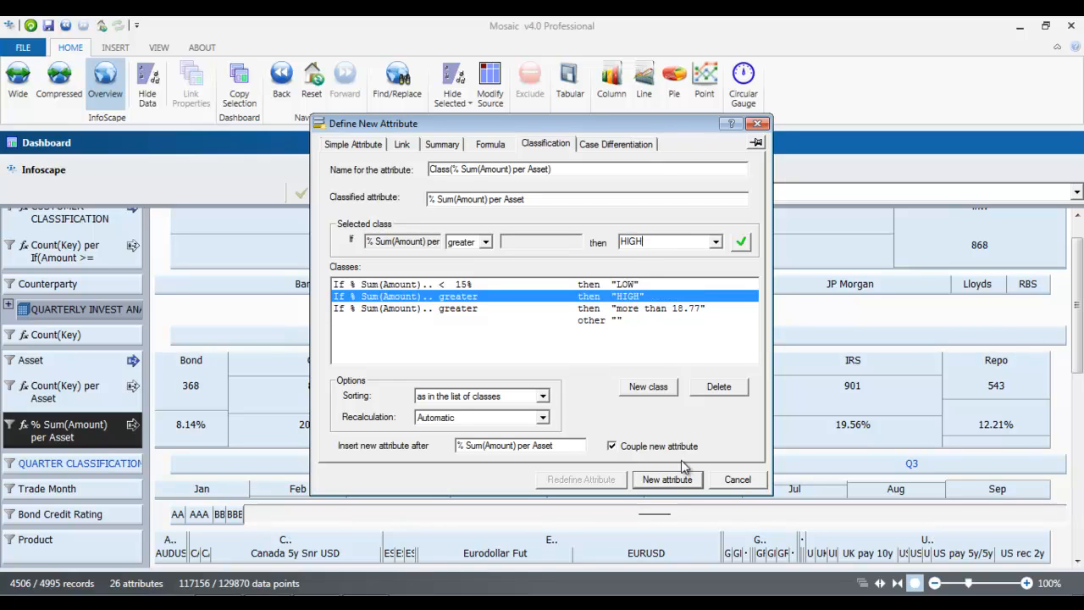
- Delete the surplus "more than 18.77" class and create the coupled classification attribute
left_click(466, 310)
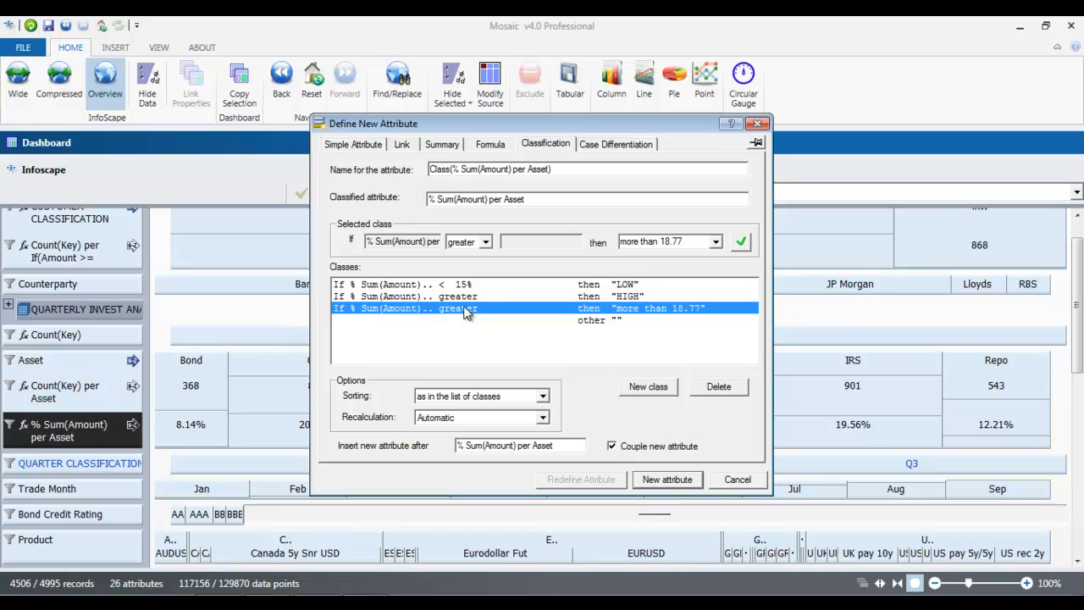
left_click(720, 388)
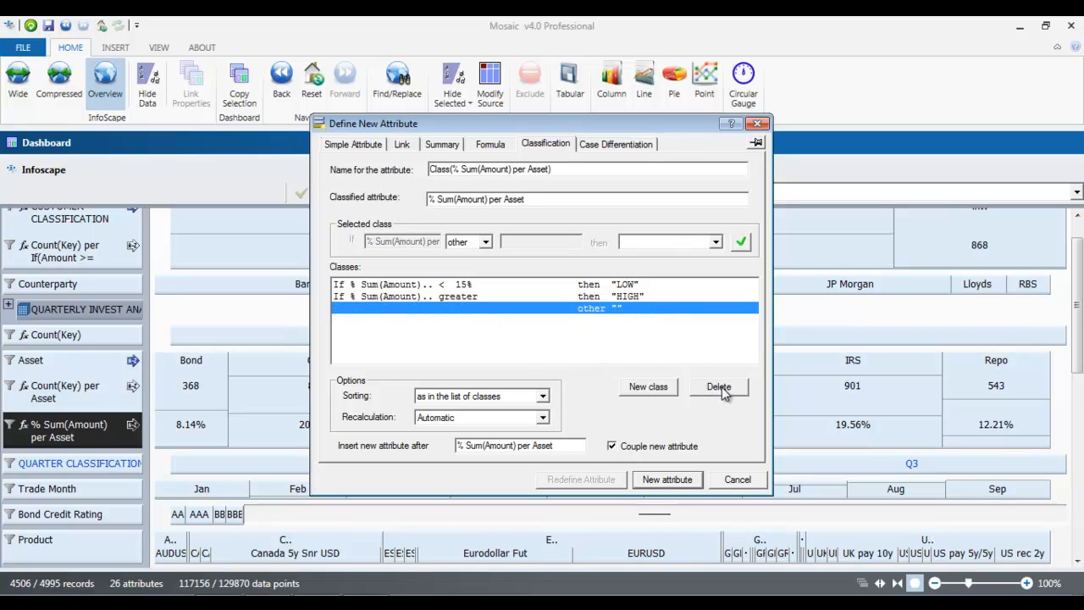
left_click(480, 286)
left_click(481, 298)
left_click(477, 286)
left_click(488, 297)
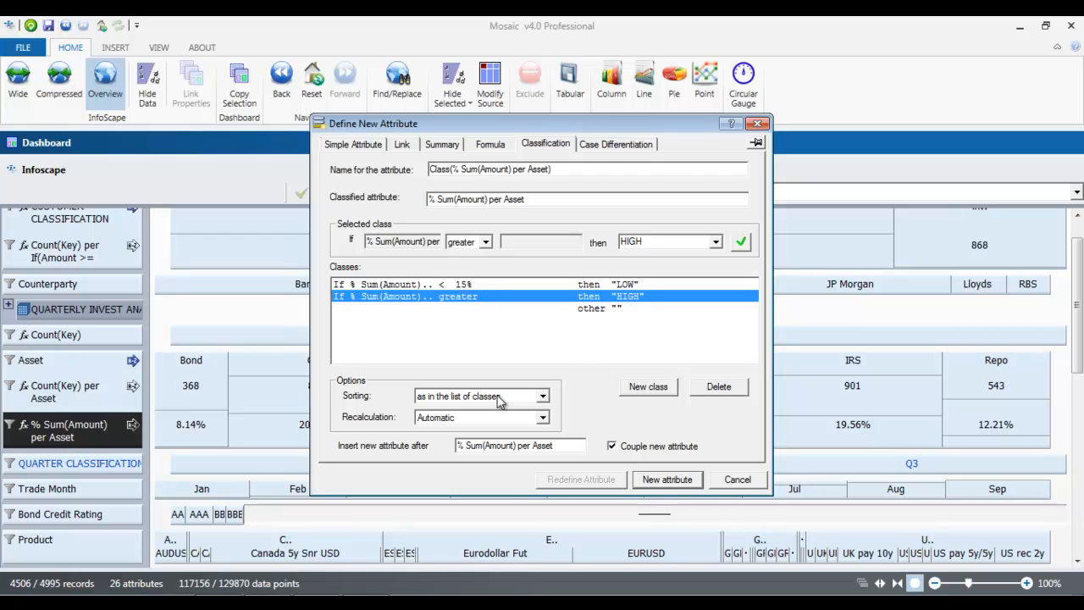
left_click(654, 483)
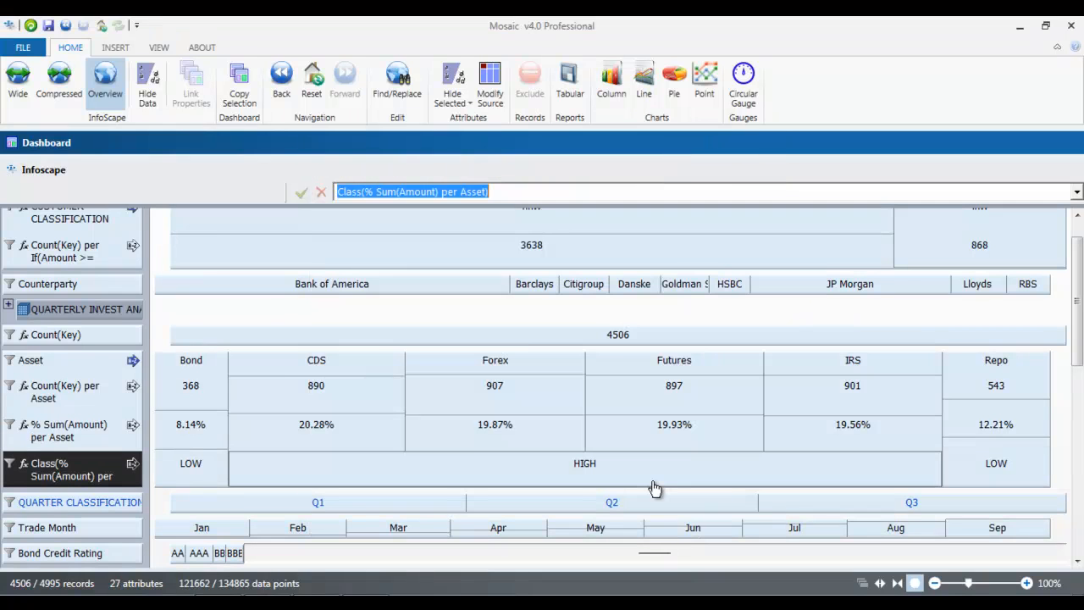
- Select the LOW and HIGH values of the asset share classification to check which assets they cover
left_click(196, 473)
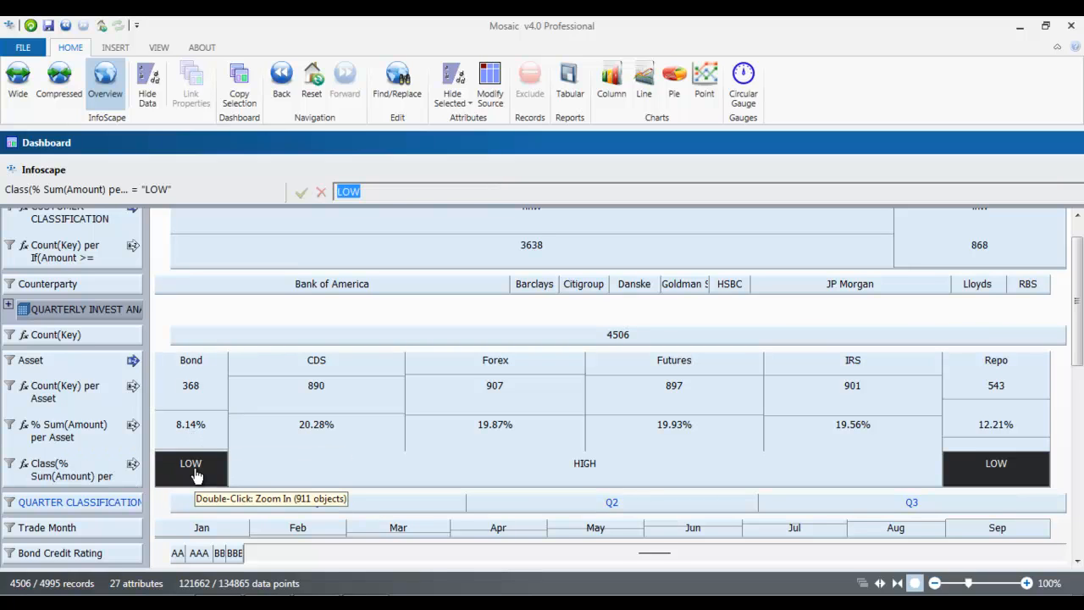
left_click(259, 481)
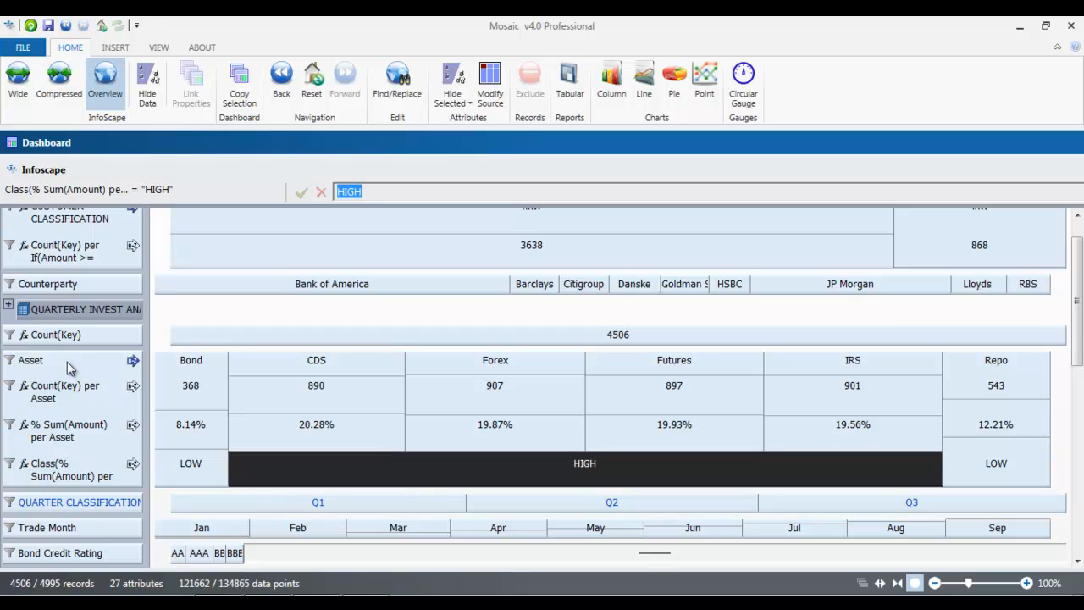
- Examine the case differentiation settings for a new attribute based on Count(Key), and cancel without creating it
right_click(91, 343)
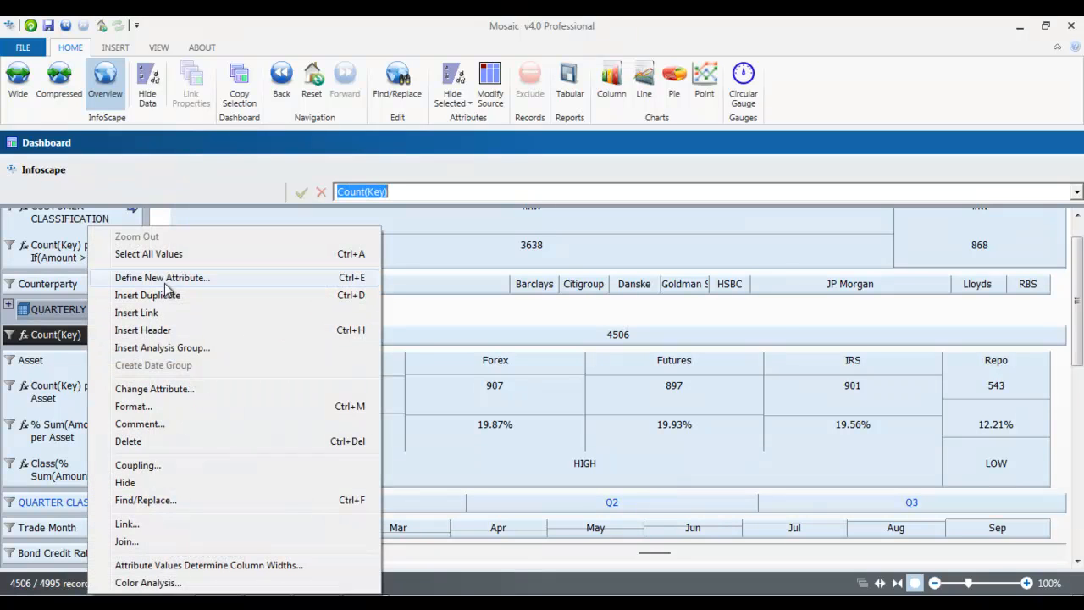
left_click(212, 278)
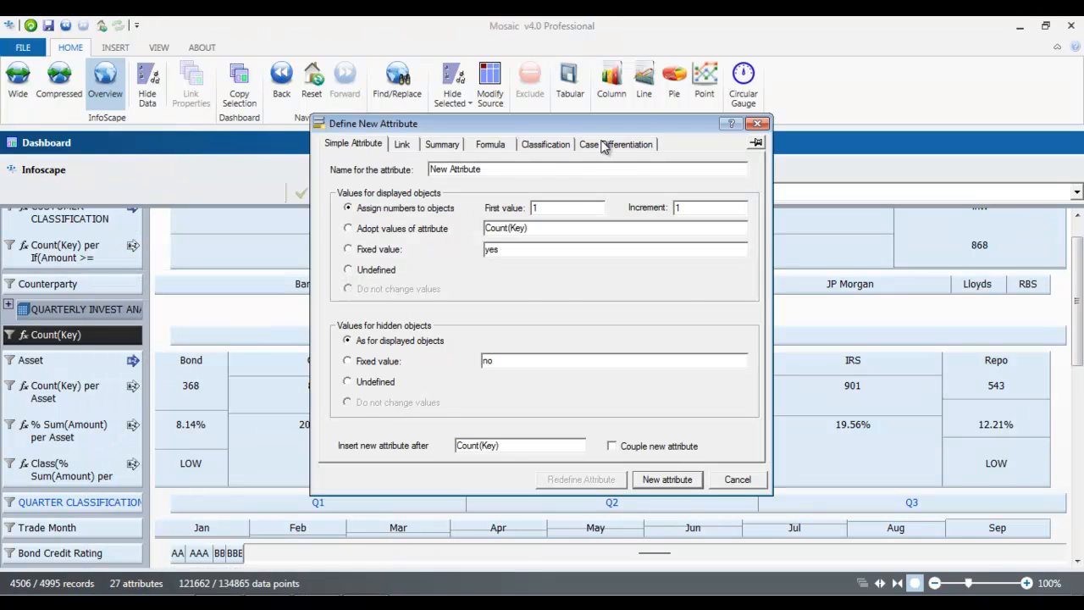
left_click(604, 145)
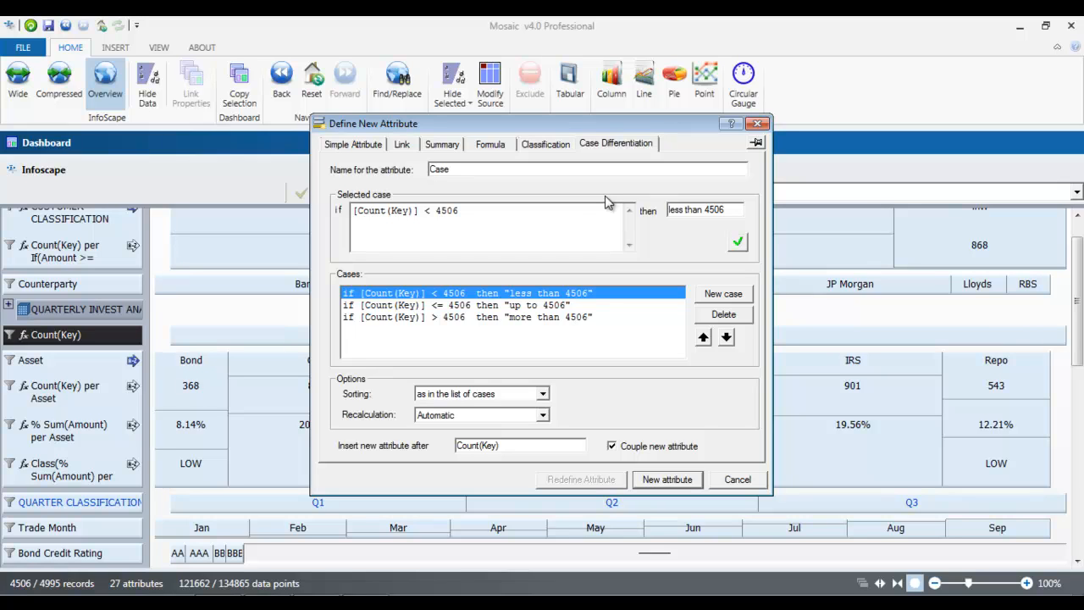
left_click(541, 229)
left_click(759, 481)
left_click(365, 603)
left_click(1058, 546)
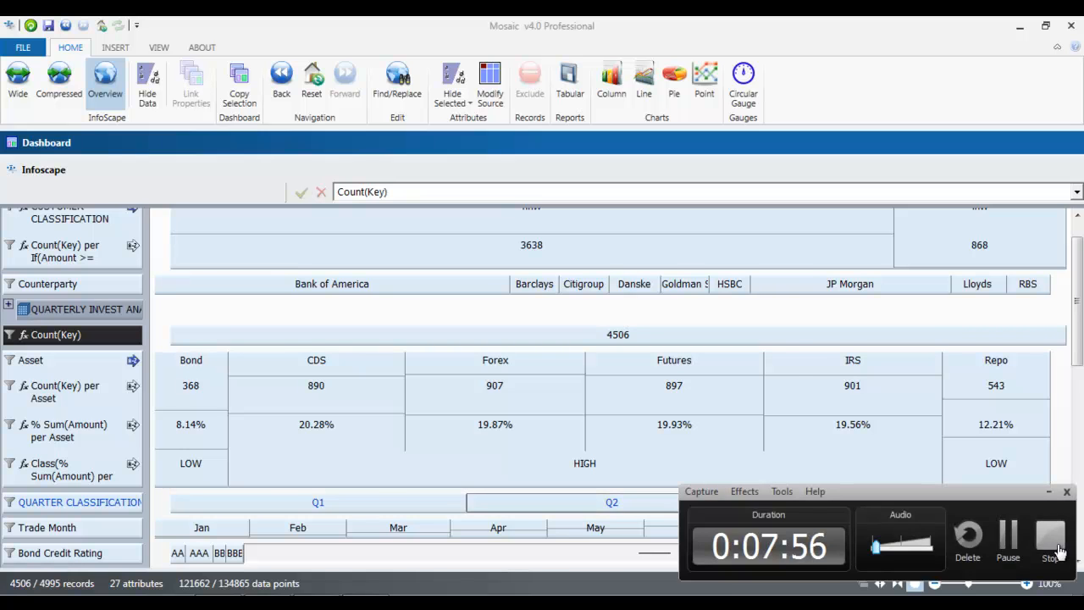